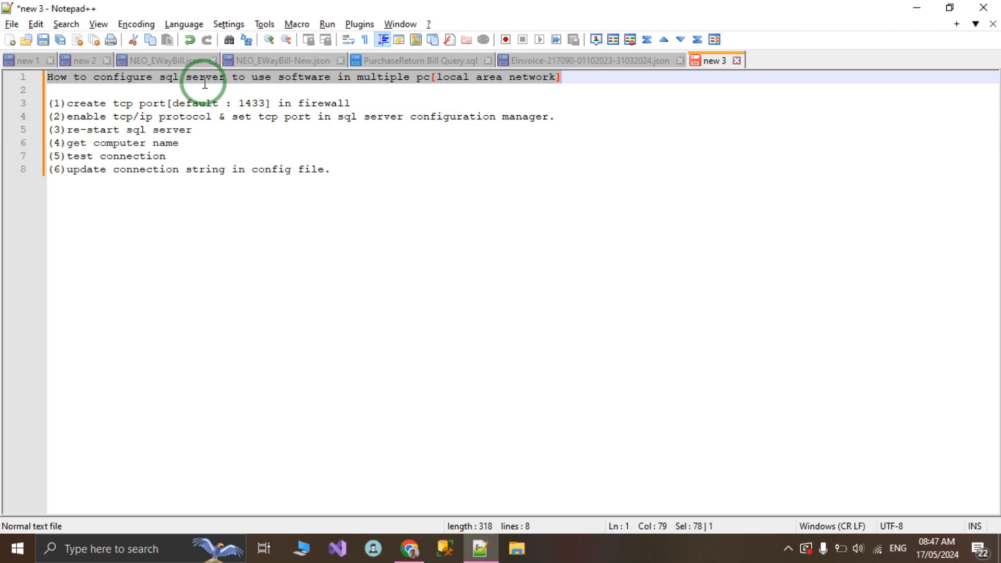
Highlight the note about creating a TCP port in the firewall and open Windows Defender Firewall with Advanced Security.
{"action": "left_click", "coordinate": [390, 105]}
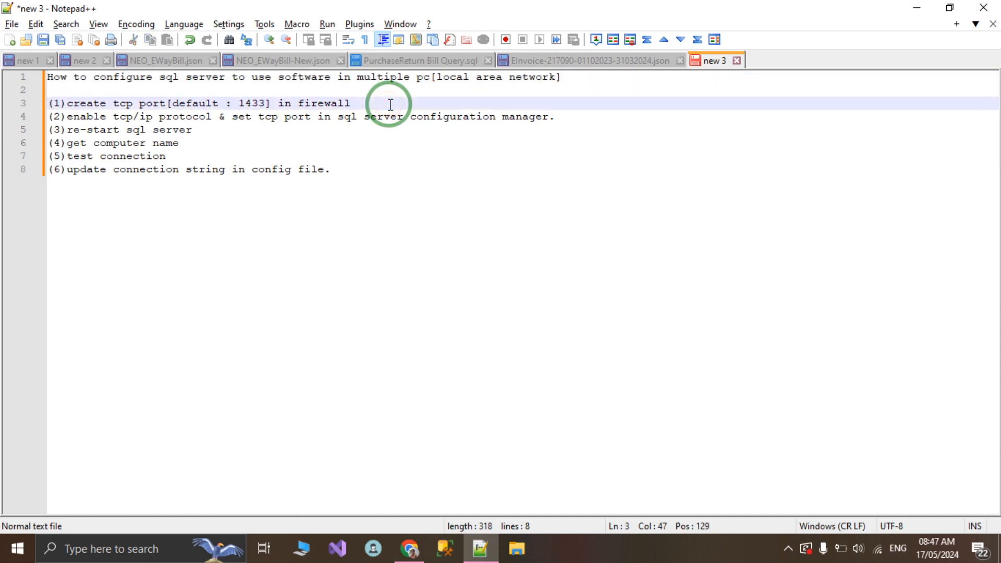
{"action": "key", "text": "shift+Home"}
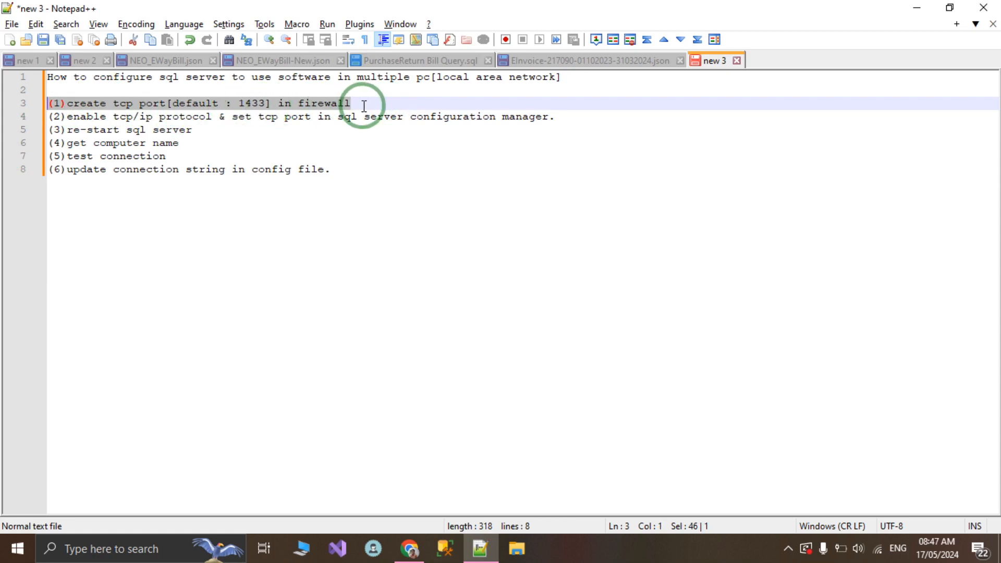
{"action": "left_click", "coordinate": [15, 559]}
{"action": "type", "text": "firewall with"}
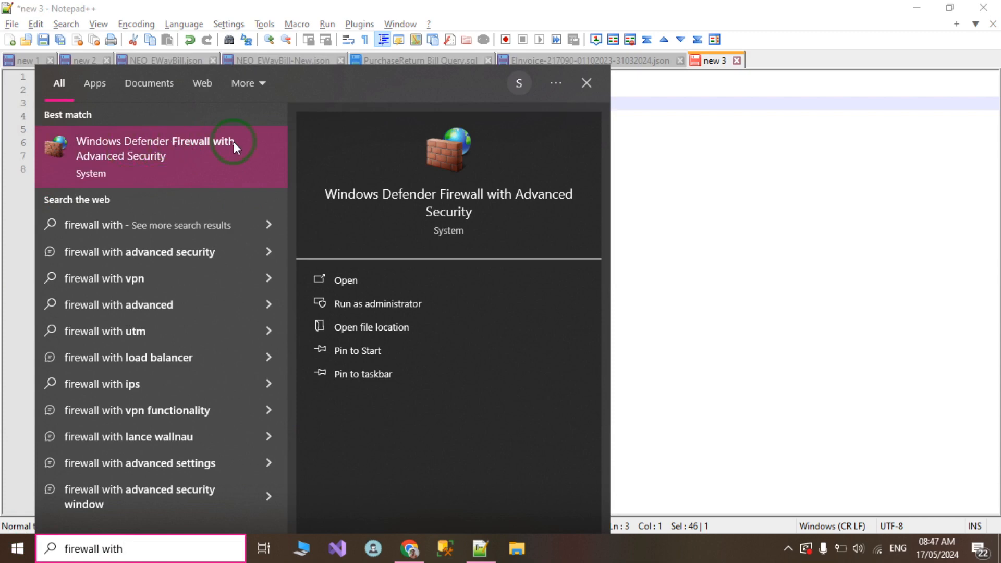
{"action": "left_click", "coordinate": [200, 151]}
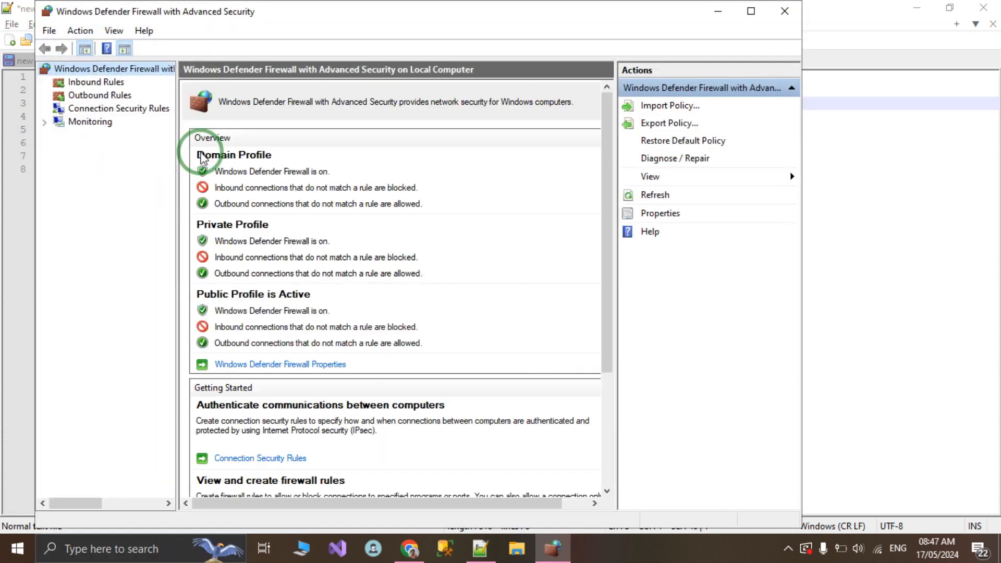
Start a new inbound rule of type Port that applies to TCP on specific local port 1433.
{"action": "left_click", "coordinate": [91, 86]}
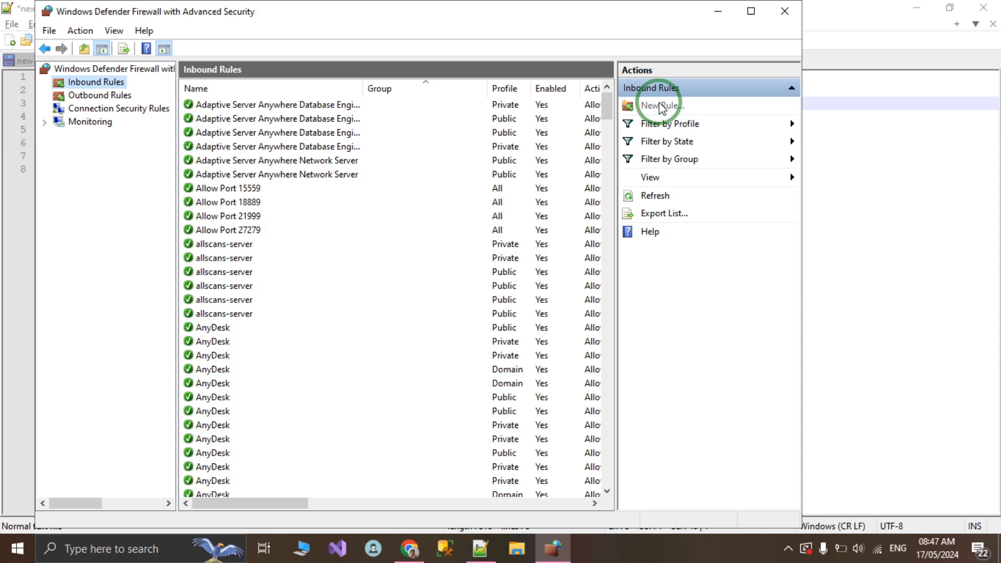
{"action": "left_click", "coordinate": [660, 106]}
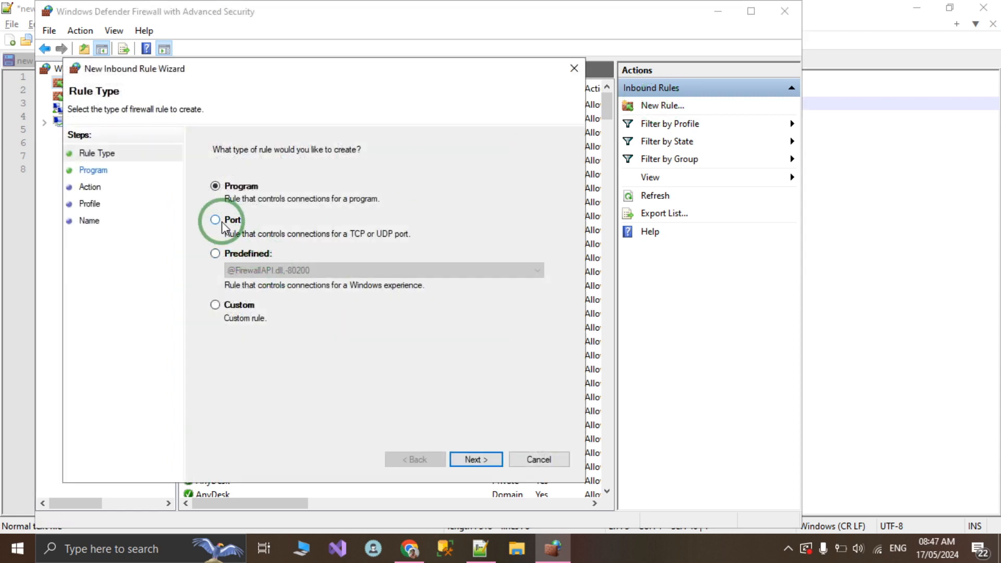
{"action": "left_click", "coordinate": [471, 460]}
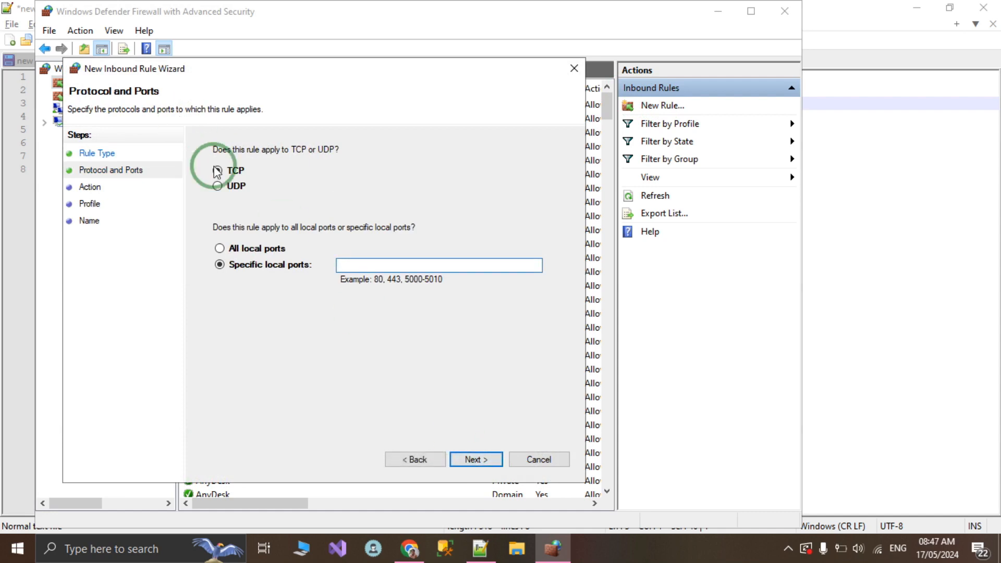
{"action": "left_click", "coordinate": [348, 265]}
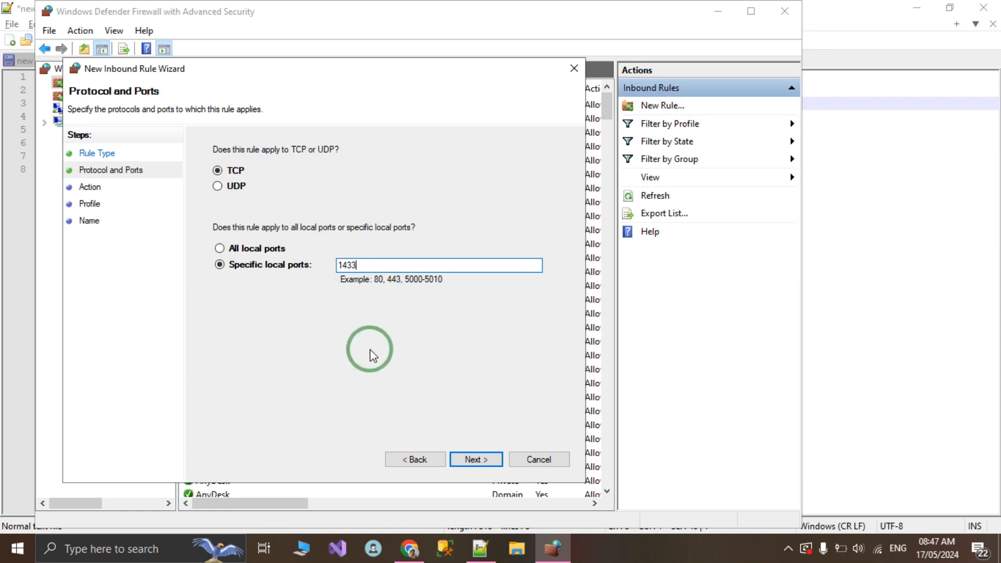
{"action": "left_click_drag", "start_coordinate": [362, 265], "coordinate": [324, 265]}
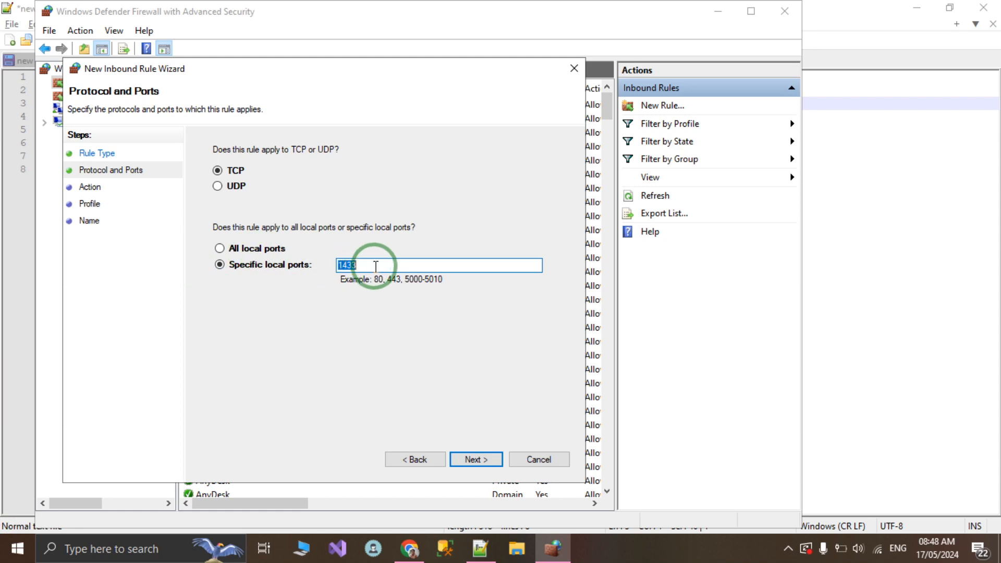
{"action": "double_click", "coordinate": [353, 265]}
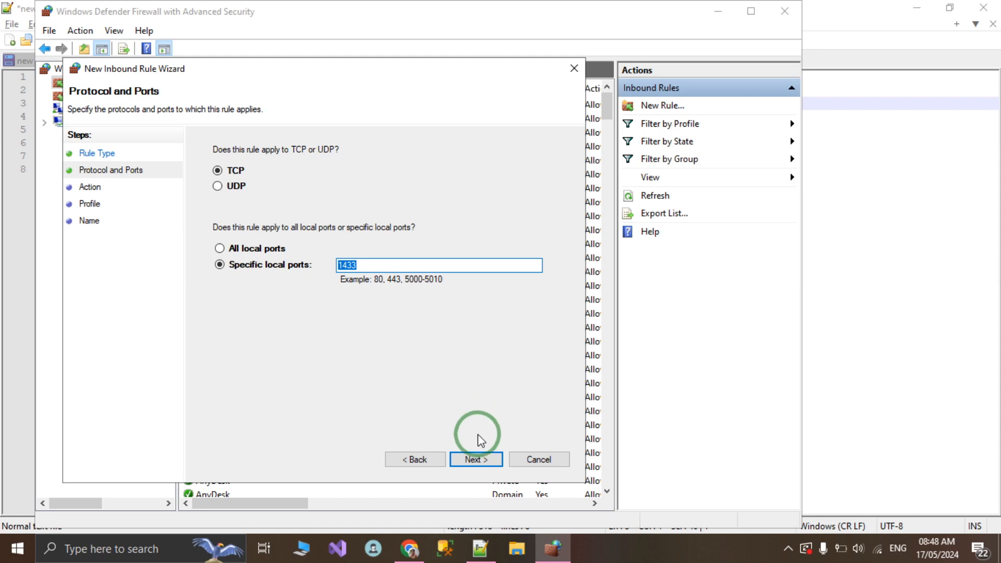
{"action": "left_click", "coordinate": [475, 459]}
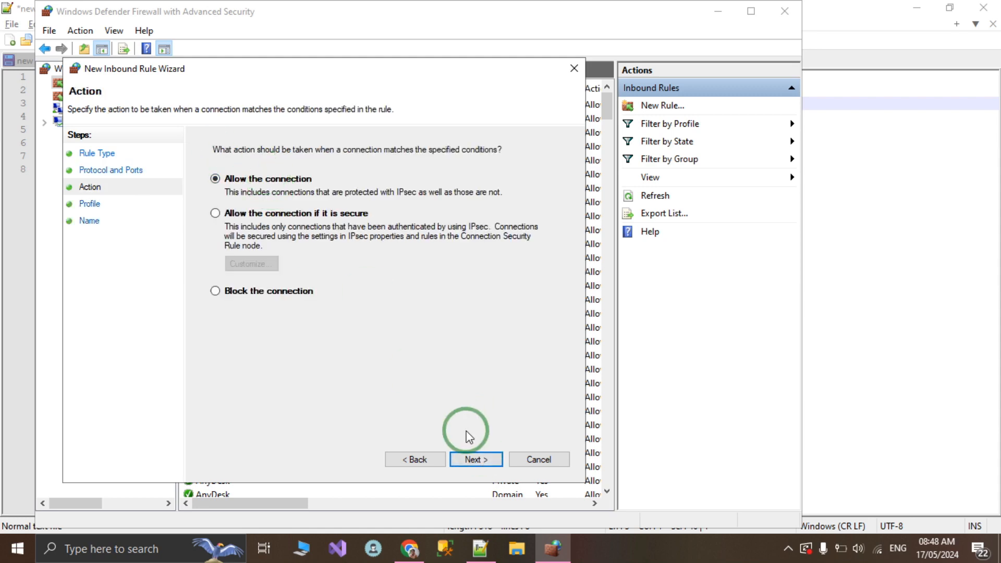
Allow the connection, keep the default profiles, and create the inbound rule with the name sql_tcp.
{"action": "left_click", "coordinate": [472, 460]}
{"action": "left_click", "coordinate": [472, 461]}
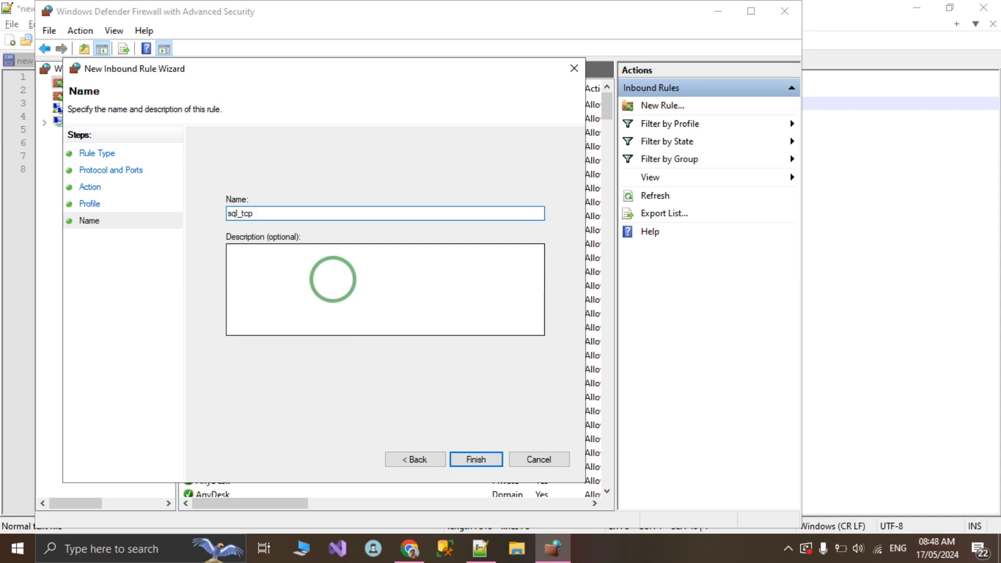
{"action": "left_click", "coordinate": [476, 461]}
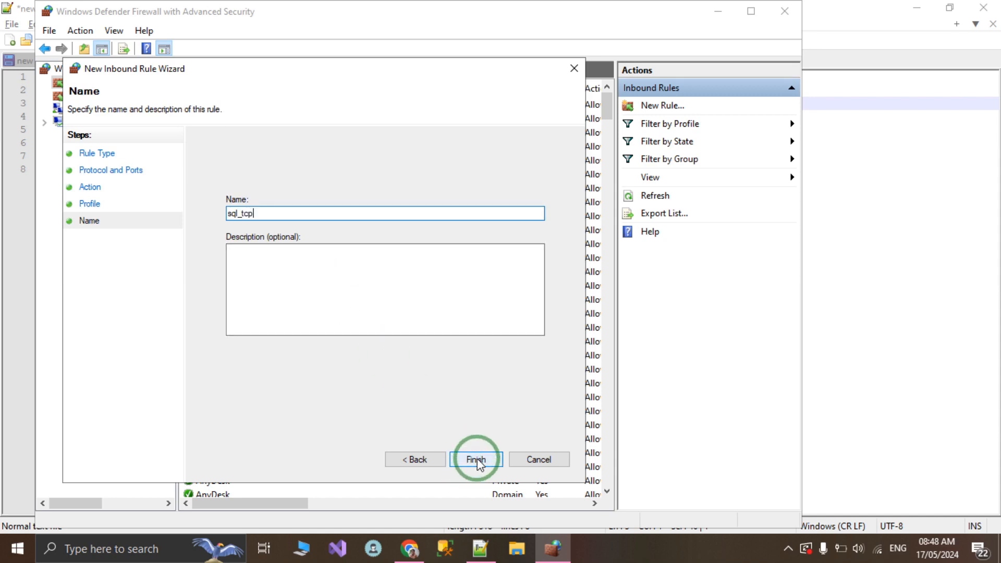
{"action": "left_click", "coordinate": [478, 460]}
Check the protocol and local port of the sql_tcp inbound rule, and close the firewall window.
{"action": "left_click", "coordinate": [186, 128]}
{"action": "left_click", "coordinate": [198, 105]}
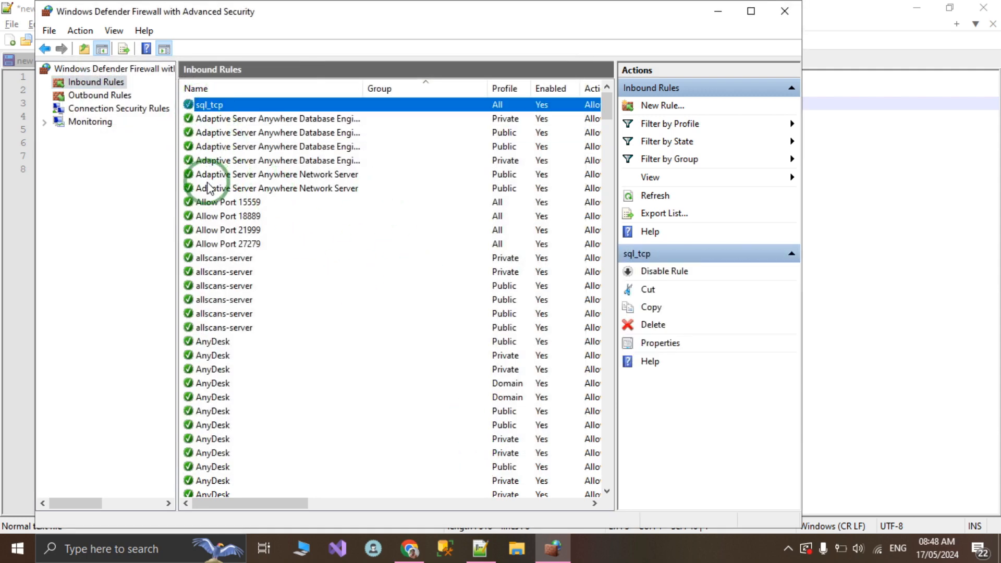
{"action": "left_click_drag", "start_coordinate": [280, 502], "coordinate": [427, 519]}
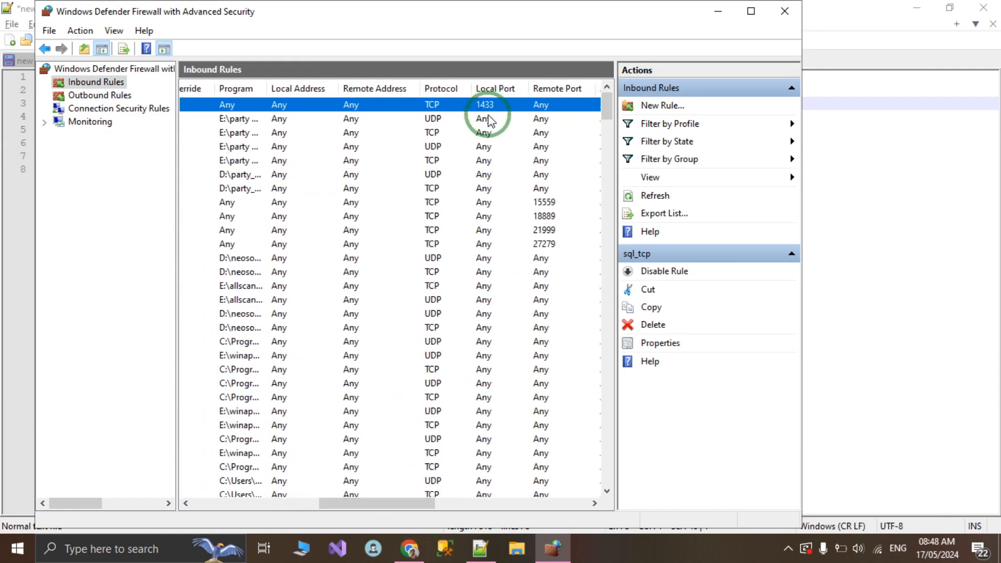
{"action": "left_click", "coordinate": [785, 12]}
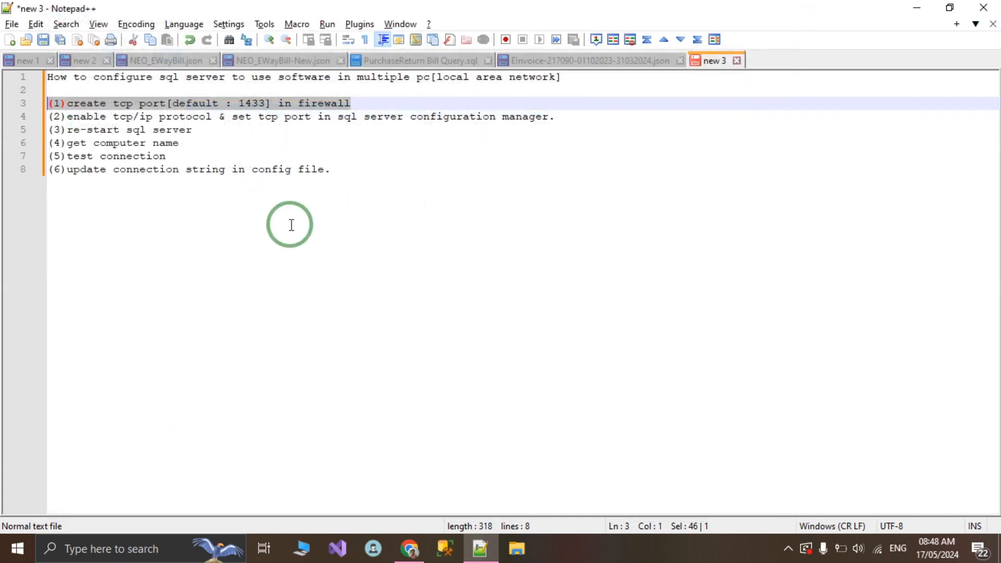
Highlight the note about enabling the TCP/IP protocol and open SQL Server 2022 Configuration Manager.
{"action": "left_click", "coordinate": [121, 116]}
{"action": "left_click_drag", "start_coordinate": [52, 116], "coordinate": [564, 112]}
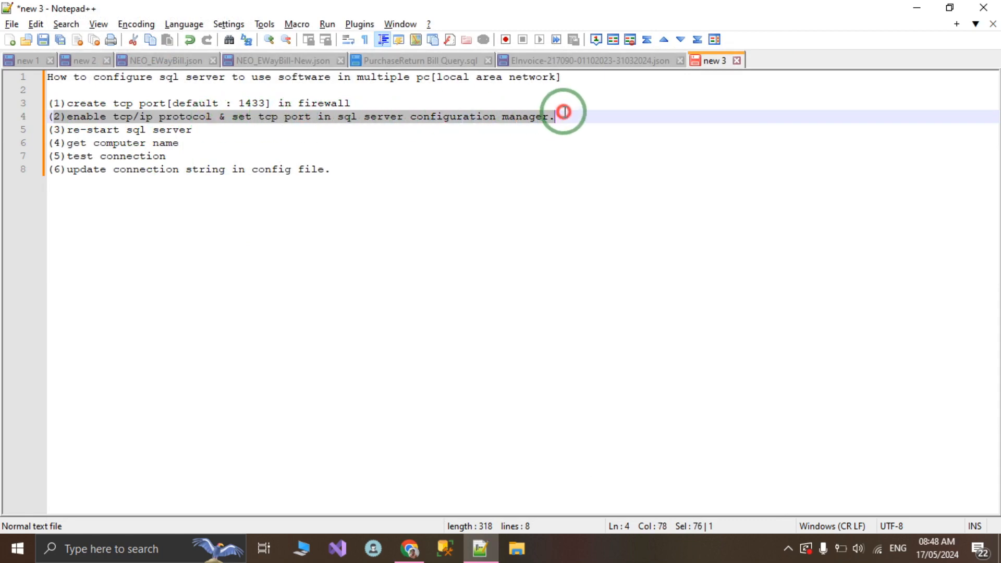
{"action": "left_click", "coordinate": [328, 117]}
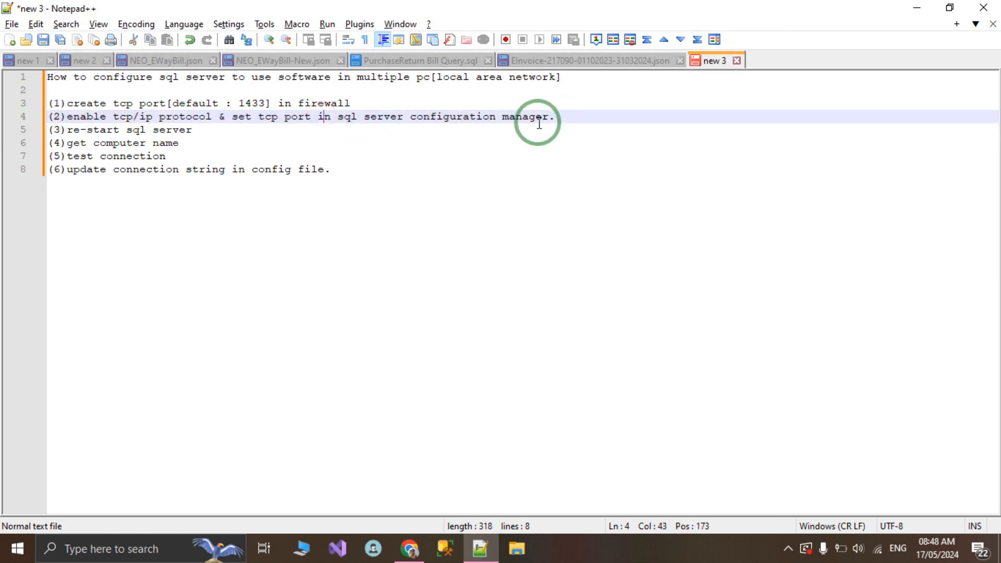
{"action": "left_click", "coordinate": [16, 550]}
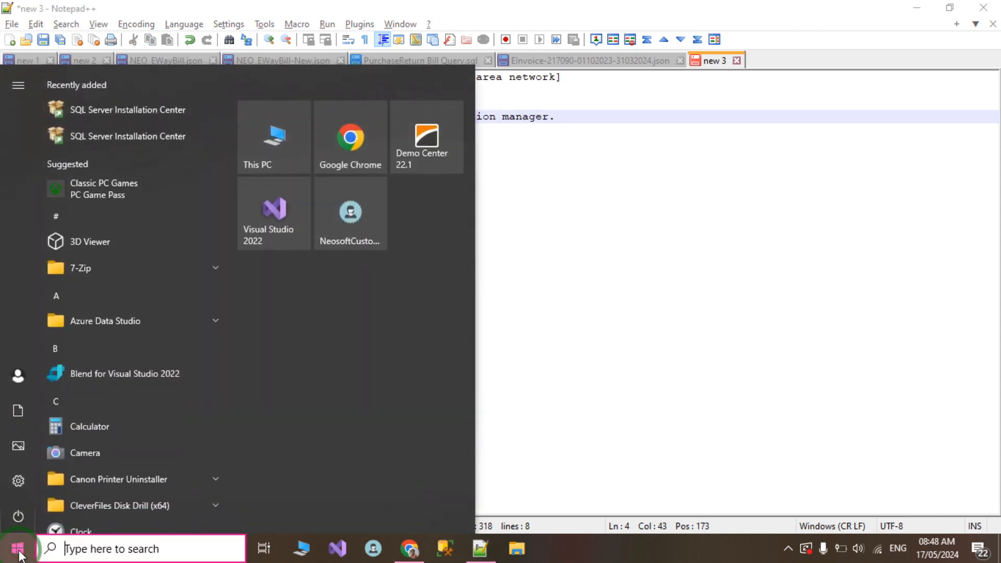
{"action": "type", "text": "sq"}
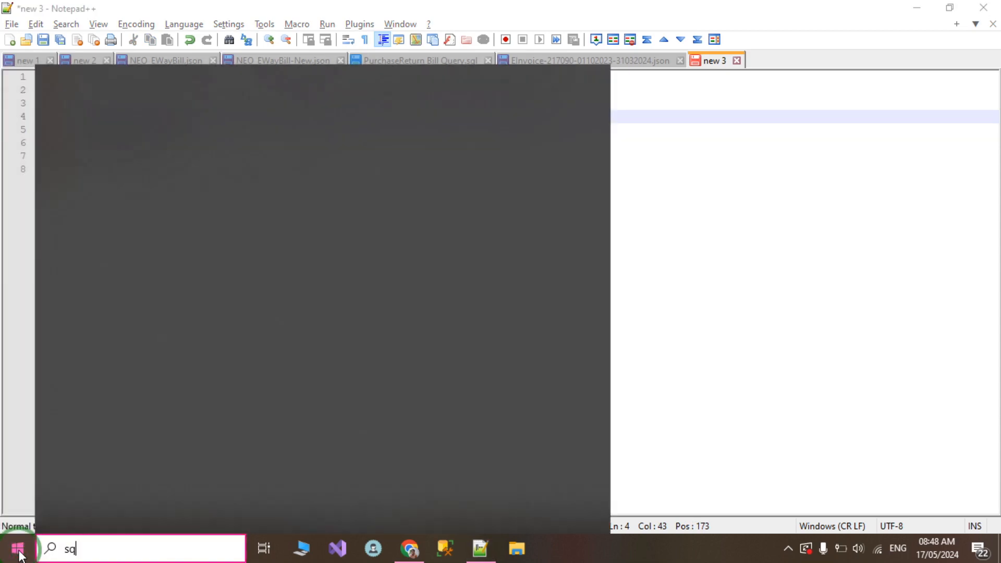
{"action": "type", "text": "l server"}
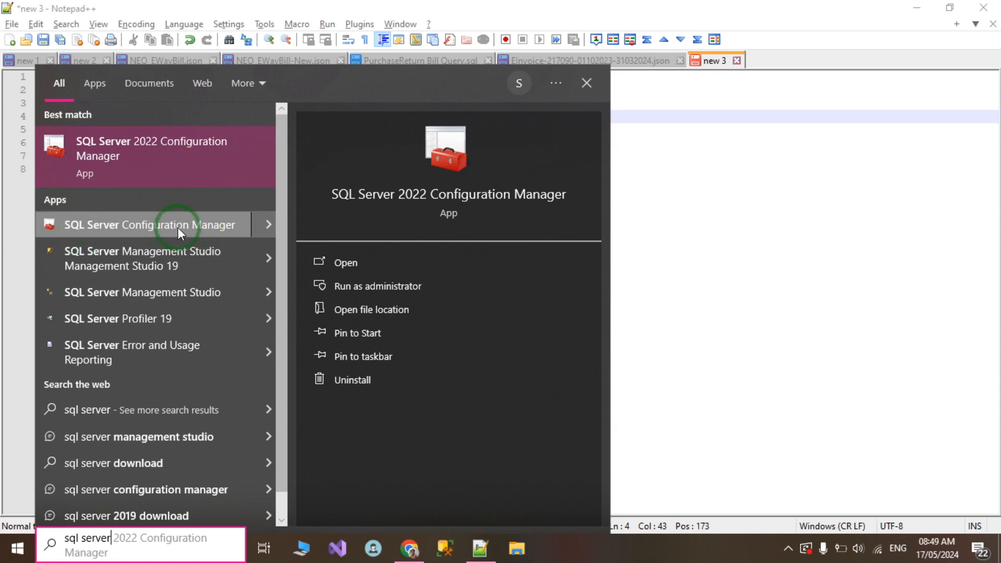
{"action": "left_click", "coordinate": [174, 151]}
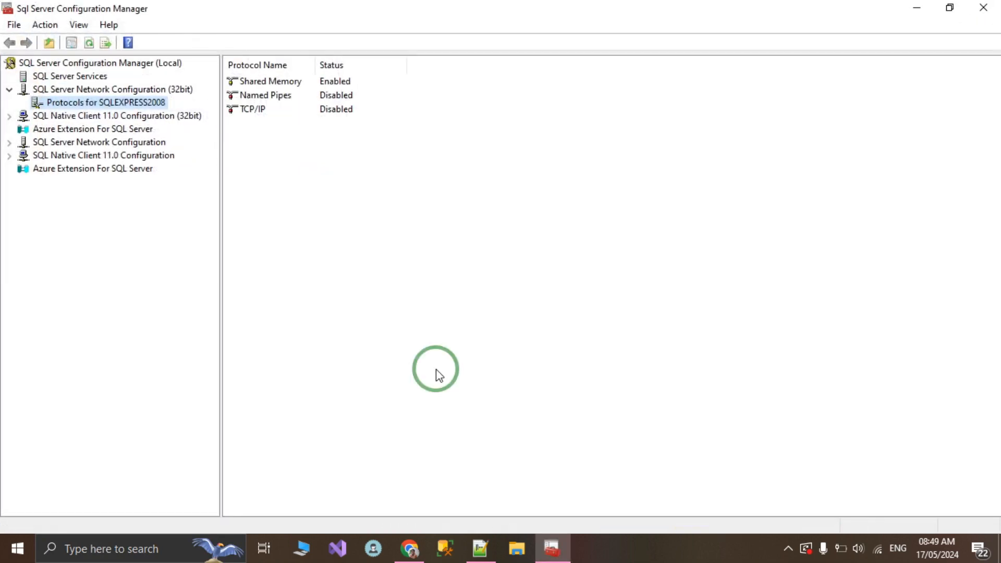
Examine the network protocols listed for the SQLEXPRESS2008, SQLEXPRESS and SQLEXPRESS2022 instances.
{"action": "left_click", "coordinate": [99, 90]}
{"action": "left_click", "coordinate": [96, 103]}
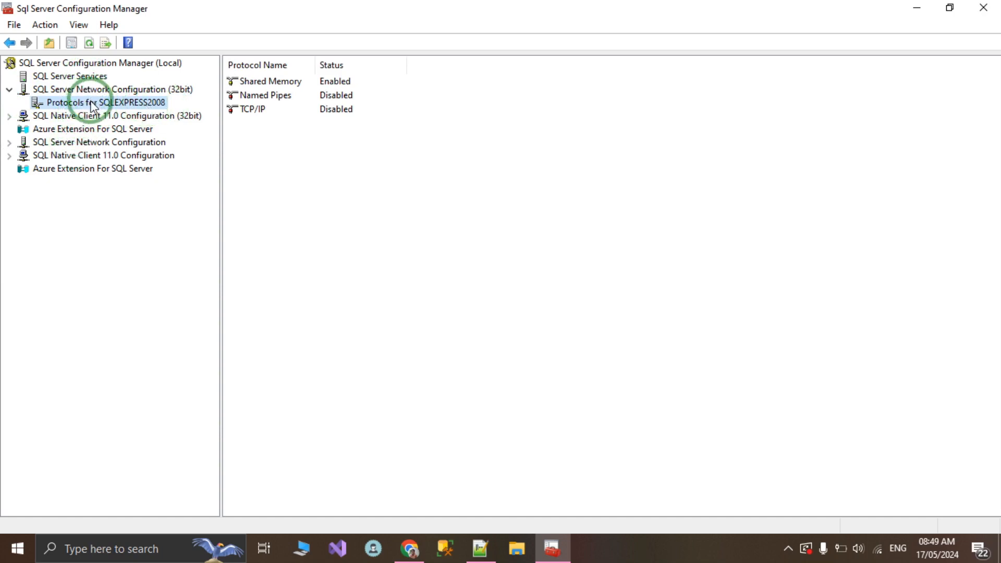
{"action": "left_click", "coordinate": [99, 114]}
{"action": "left_click", "coordinate": [97, 155]}
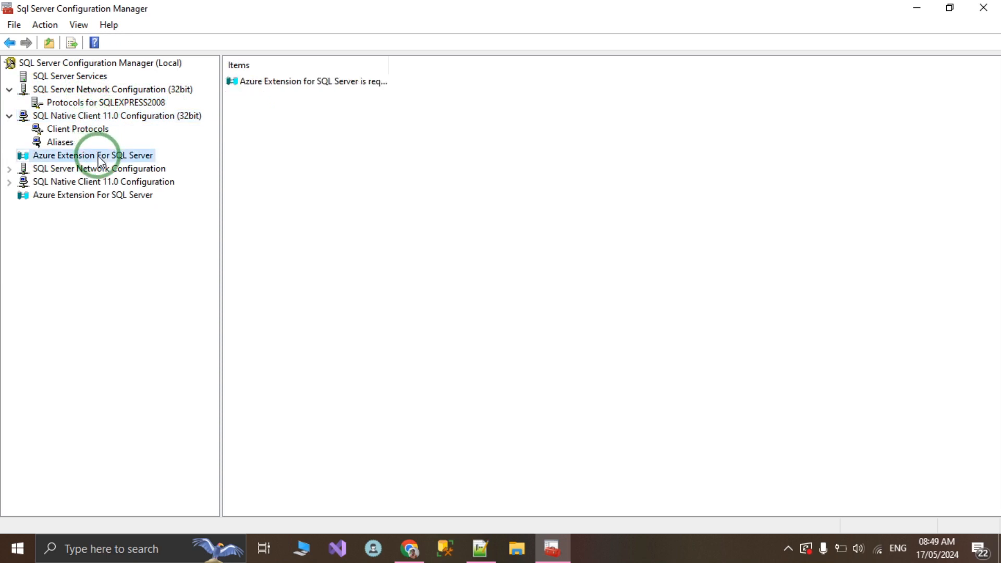
{"action": "left_click", "coordinate": [103, 168]}
{"action": "left_click", "coordinate": [114, 182]}
{"action": "left_click", "coordinate": [118, 194]}
{"action": "left_click", "coordinate": [117, 183]}
{"action": "left_click", "coordinate": [116, 195]}
{"action": "left_click", "coordinate": [118, 182]}
{"action": "left_click", "coordinate": [117, 195]}
{"action": "left_click", "coordinate": [123, 183]}
{"action": "left_click", "coordinate": [126, 194]}
{"action": "left_click", "coordinate": [98, 183]}
{"action": "left_click", "coordinate": [120, 196]}
{"action": "left_click", "coordinate": [131, 182]}
{"action": "left_click", "coordinate": [130, 195]}
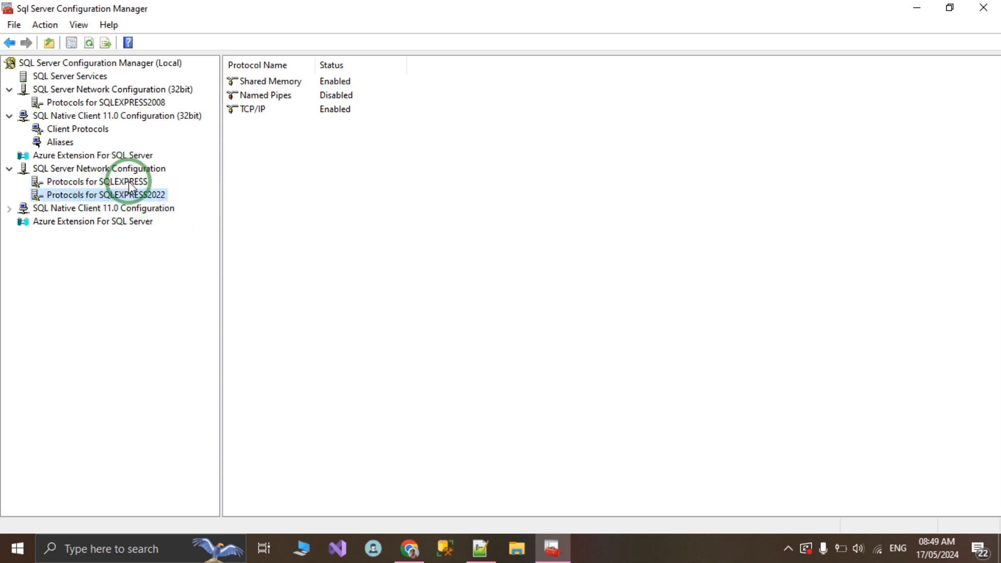
{"action": "left_click", "coordinate": [129, 181]}
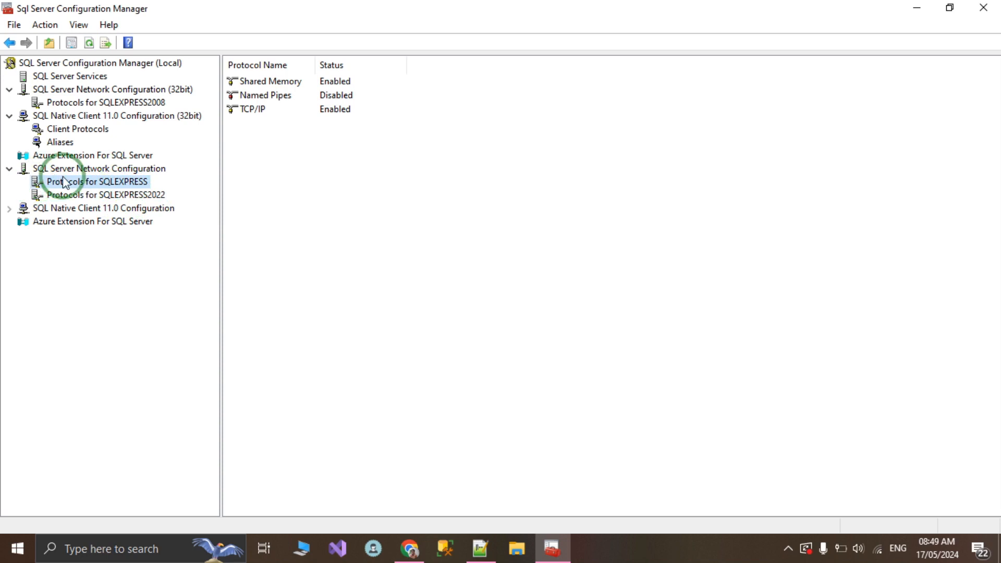
Disable the TCP/IP protocol for the SQLEXPRESS2022 instance and acknowledge the service restart warning.
{"action": "left_click", "coordinate": [122, 198]}
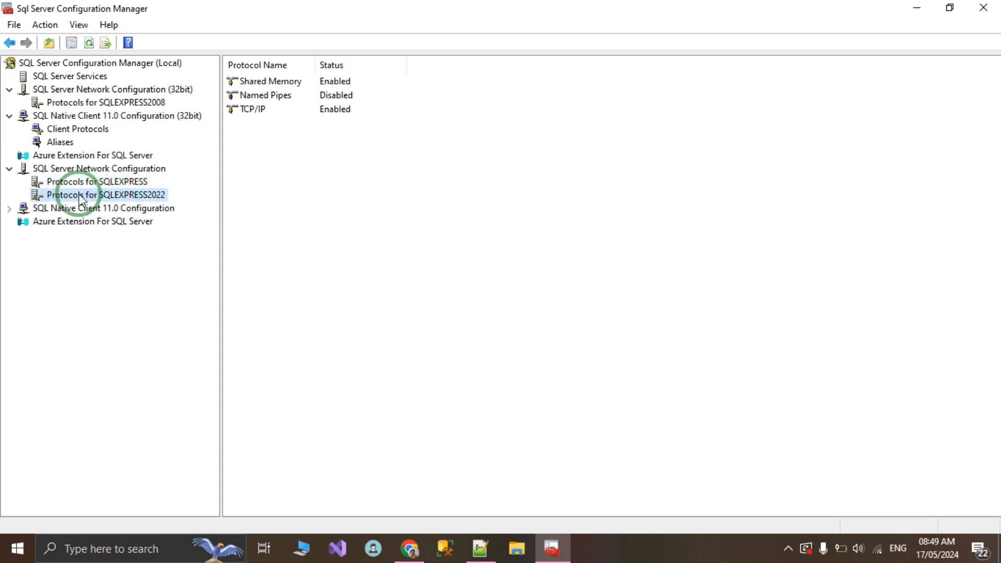
{"action": "left_click", "coordinate": [243, 111]}
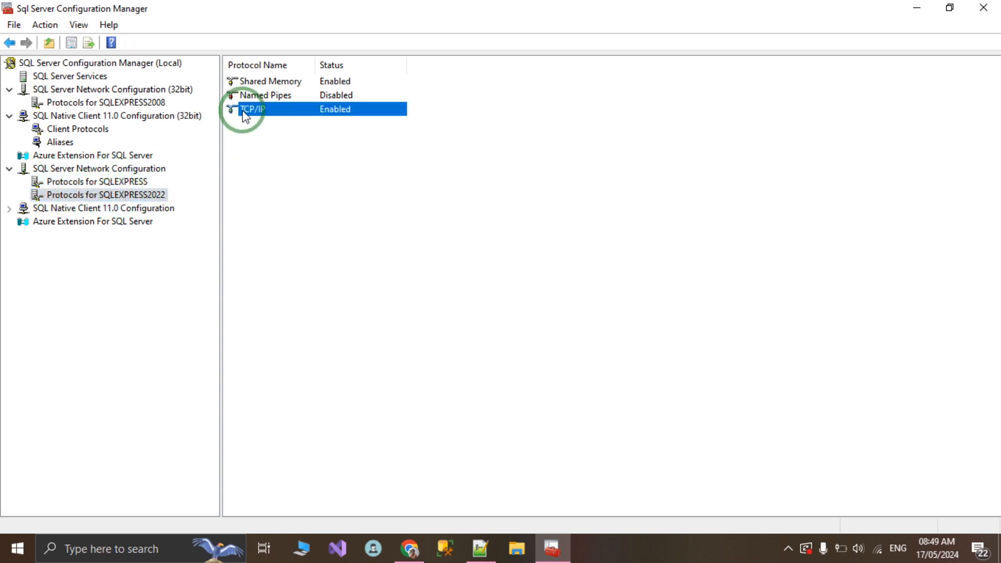
{"action": "right_click", "coordinate": [243, 111]}
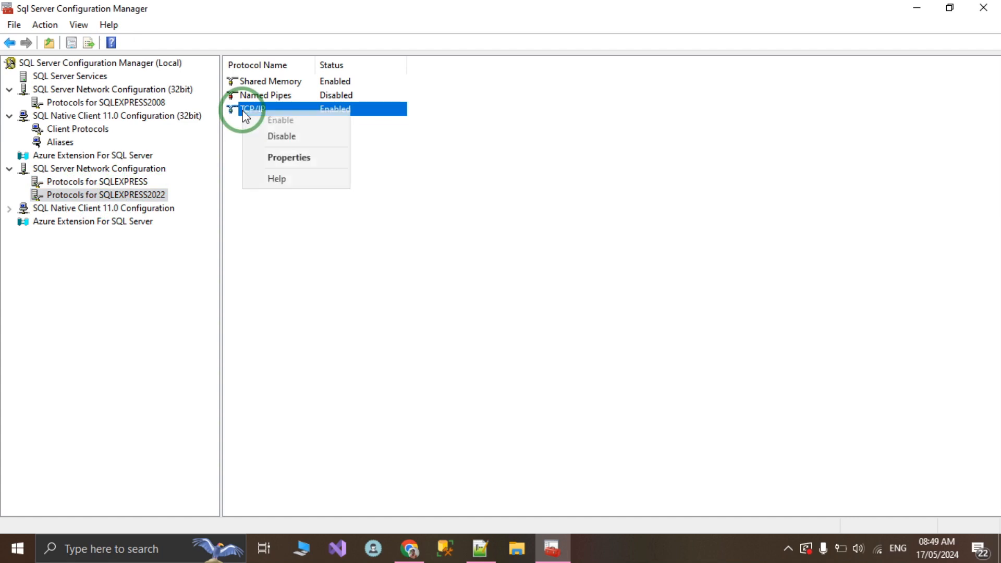
{"action": "left_click", "coordinate": [281, 137]}
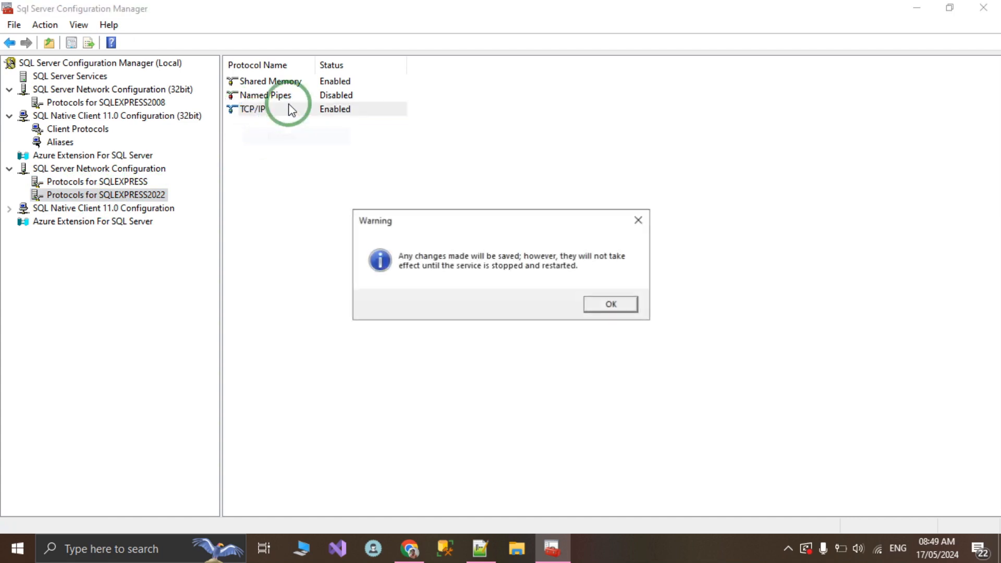
{"action": "left_click", "coordinate": [599, 304]}
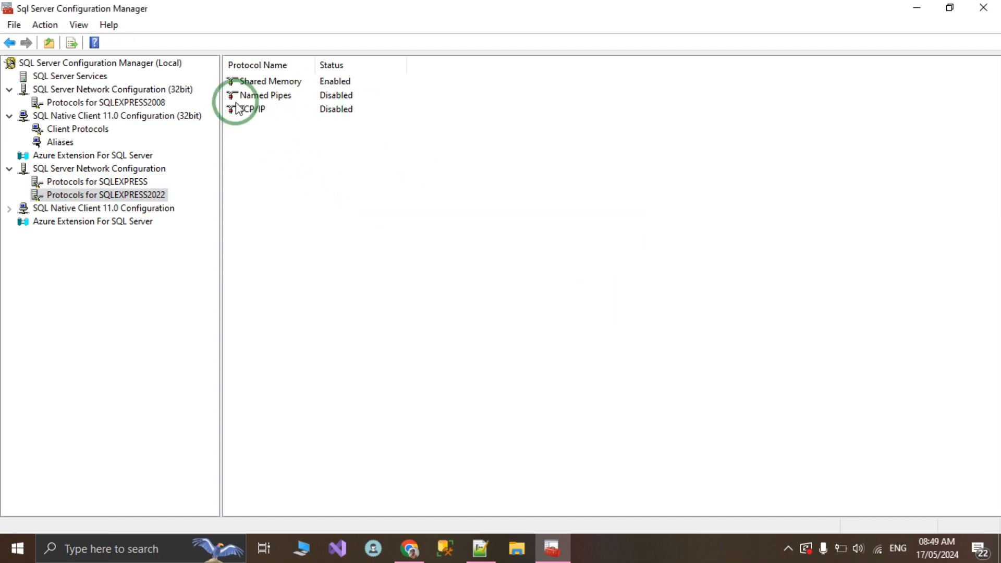
Enable the TCP/IP protocol for the SQLEXPRESS2022 instance and acknowledge the service restart warning.
{"action": "right_click", "coordinate": [264, 112]}
{"action": "left_click", "coordinate": [281, 121]}
{"action": "left_click", "coordinate": [609, 305]}
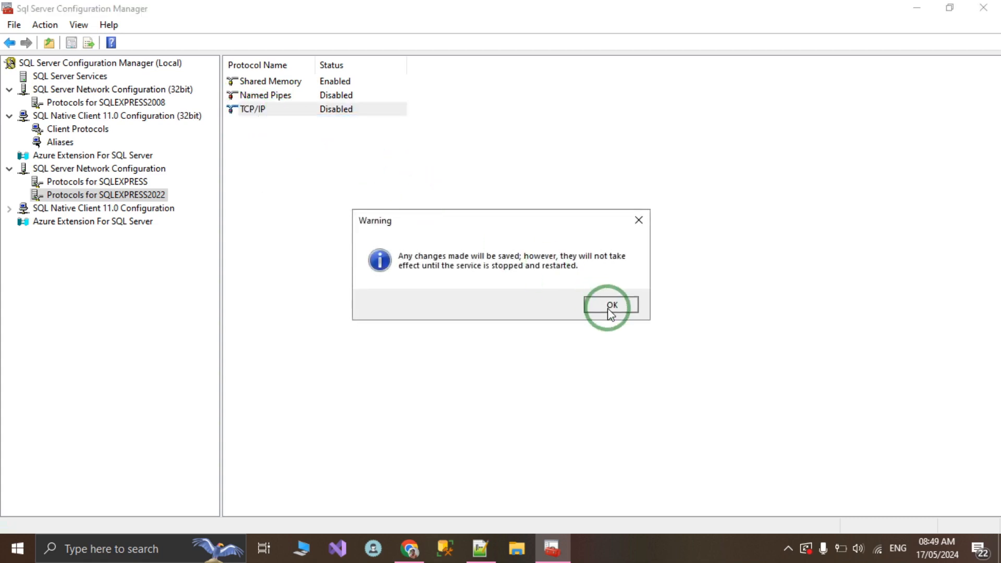
Open the TCP/IP properties of the SQLEXPRESS2022 instance and highlight the TCP Port value of IP1 in the IP address settings.
{"action": "left_click", "coordinate": [254, 111]}
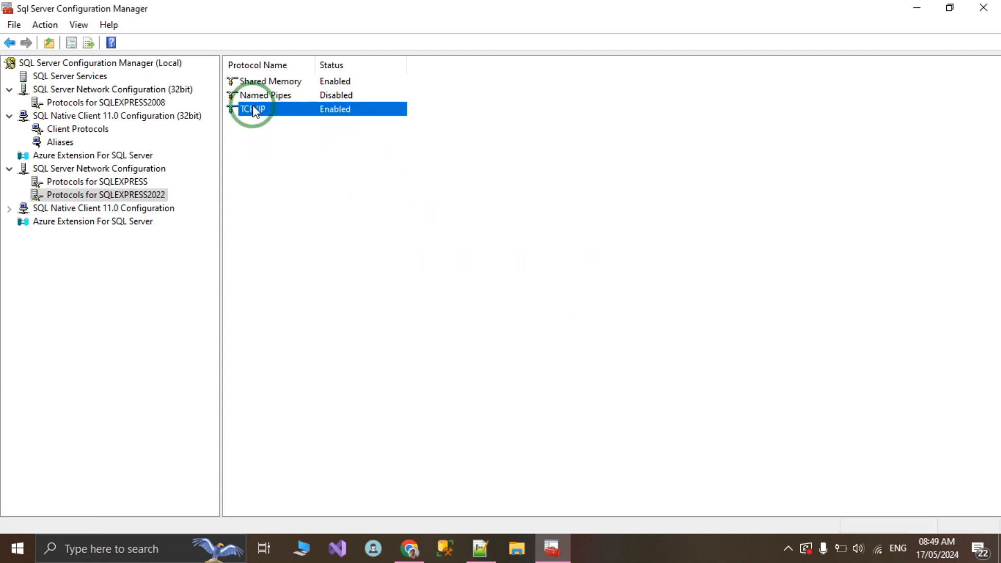
{"action": "right_click", "coordinate": [254, 109]}
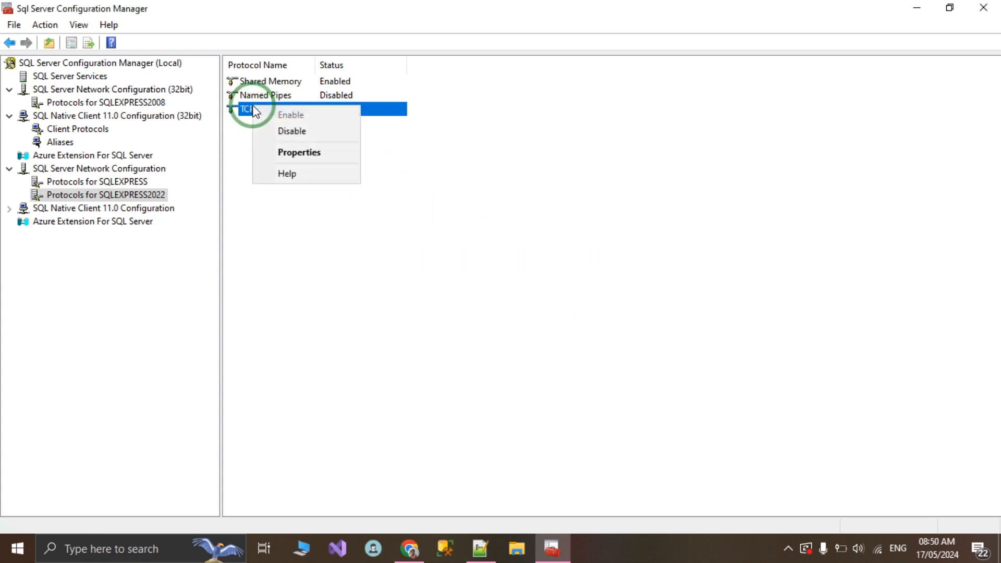
{"action": "left_click", "coordinate": [294, 151]}
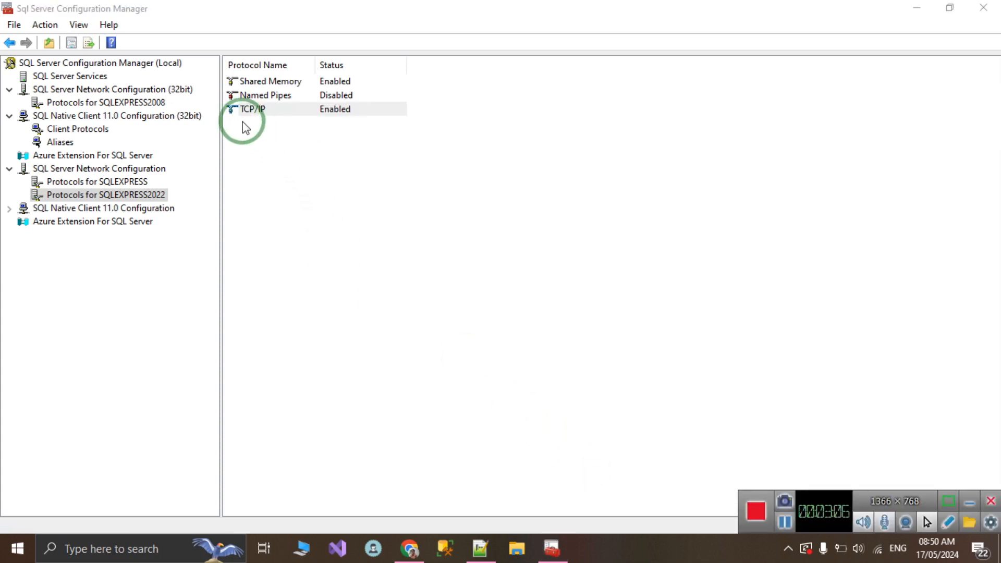
{"action": "left_click", "coordinate": [246, 110]}
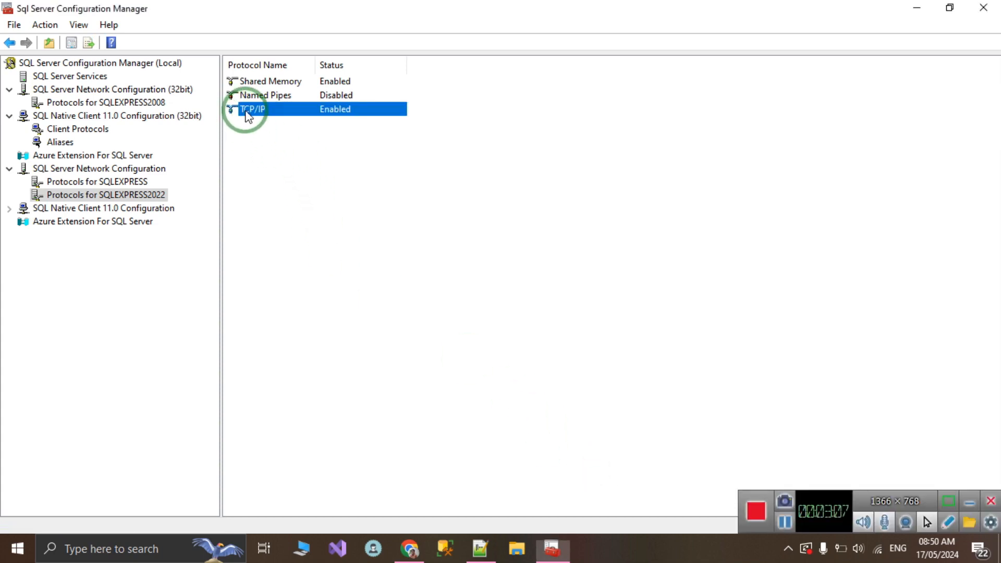
{"action": "right_click", "coordinate": [247, 115]}
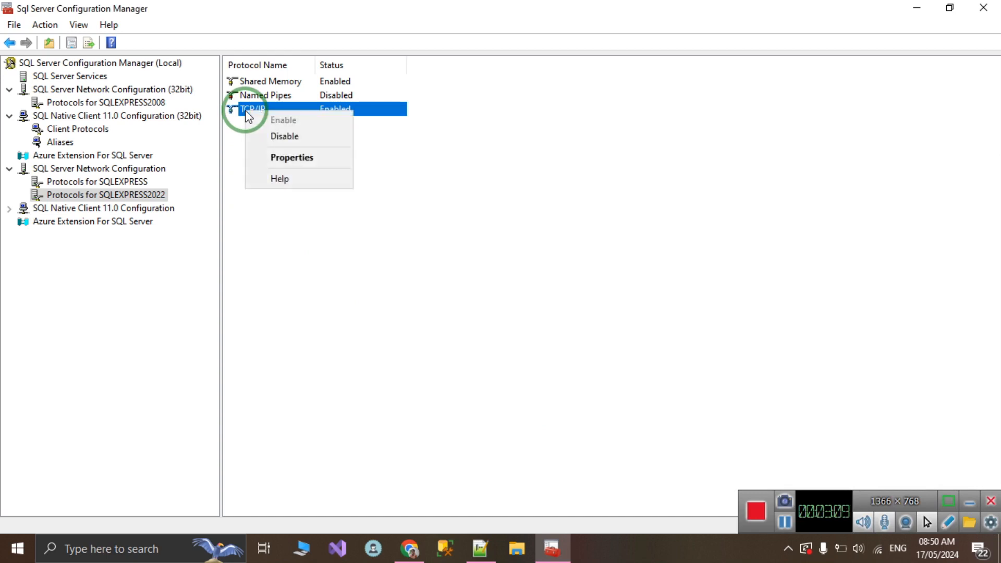
{"action": "left_click", "coordinate": [298, 159]}
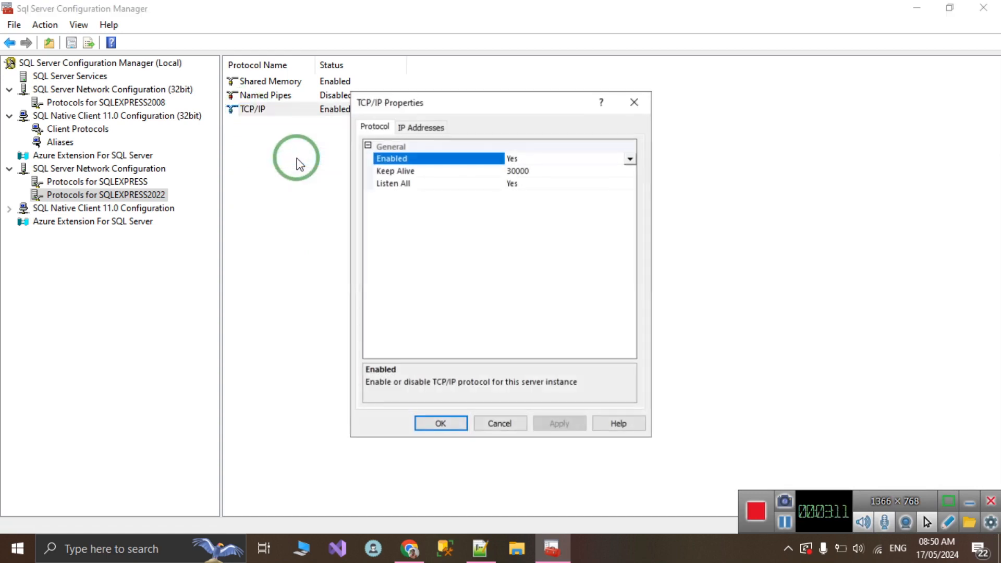
{"action": "left_click", "coordinate": [425, 128]}
{"action": "left_click", "coordinate": [516, 207]}
{"action": "left_click", "coordinate": [519, 208]}
{"action": "left_click_drag", "start_coordinate": [519, 208], "coordinate": [485, 209]}
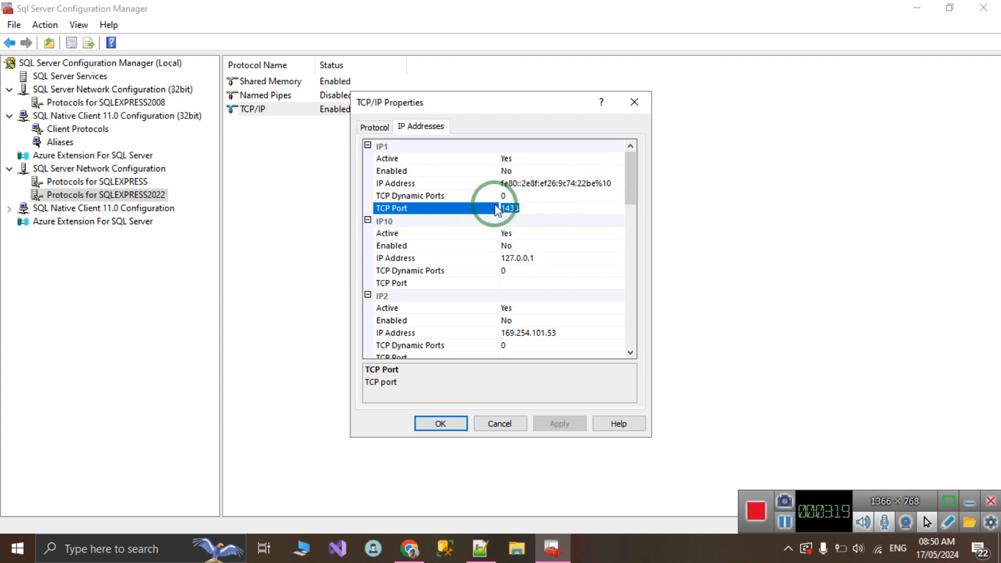
Set the IPAll TCP port to 1433, apply it, acknowledge the service restart warning and close the TCP/IP properties.
{"action": "left_click_drag", "start_coordinate": [630, 183], "coordinate": [633, 360]}
{"action": "left_click", "coordinate": [518, 345]}
{"action": "double_click", "coordinate": [518, 346]}
{"action": "type", "text": "1433"}
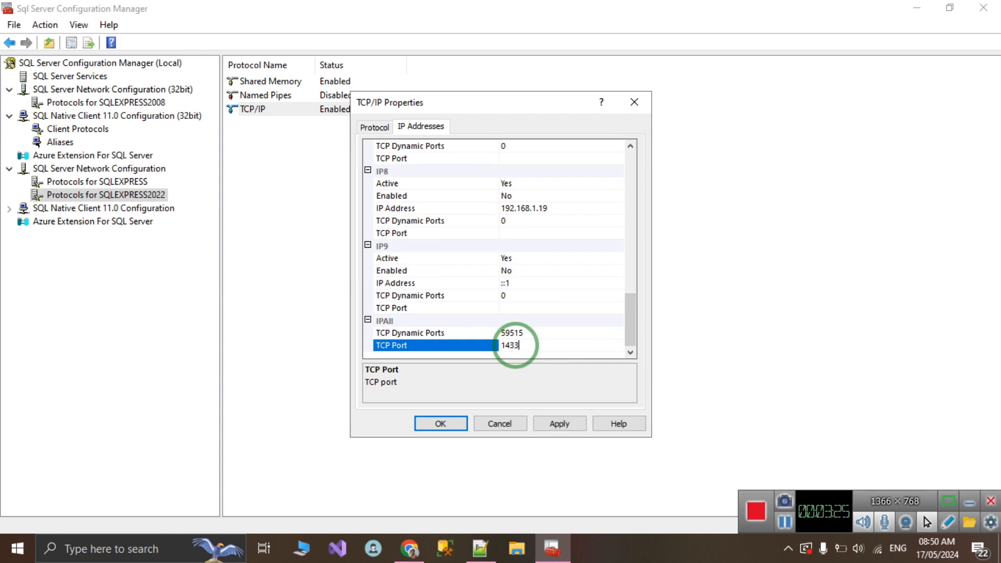
{"action": "left_click", "coordinate": [556, 424]}
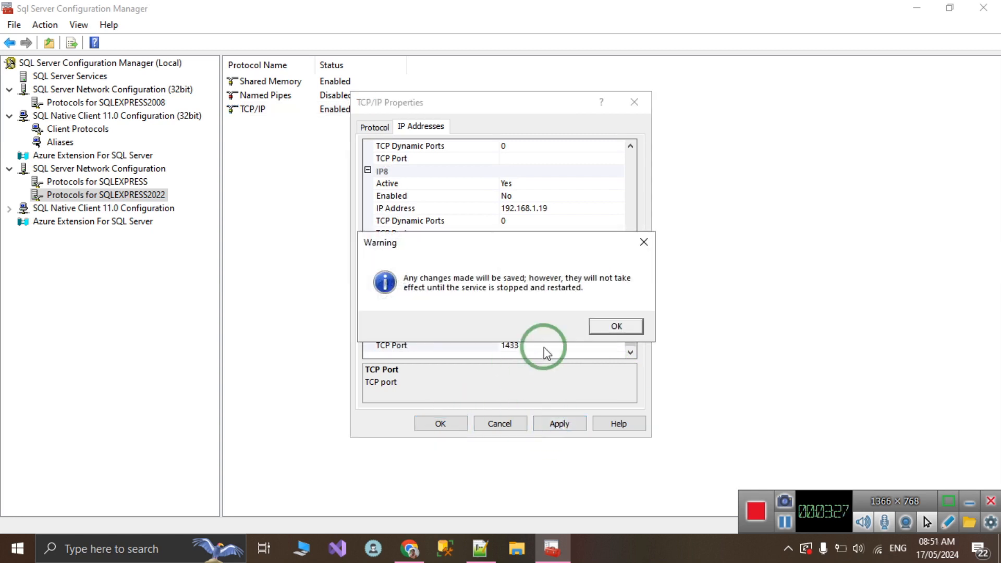
{"action": "left_click", "coordinate": [615, 326]}
{"action": "left_click", "coordinate": [440, 423]}
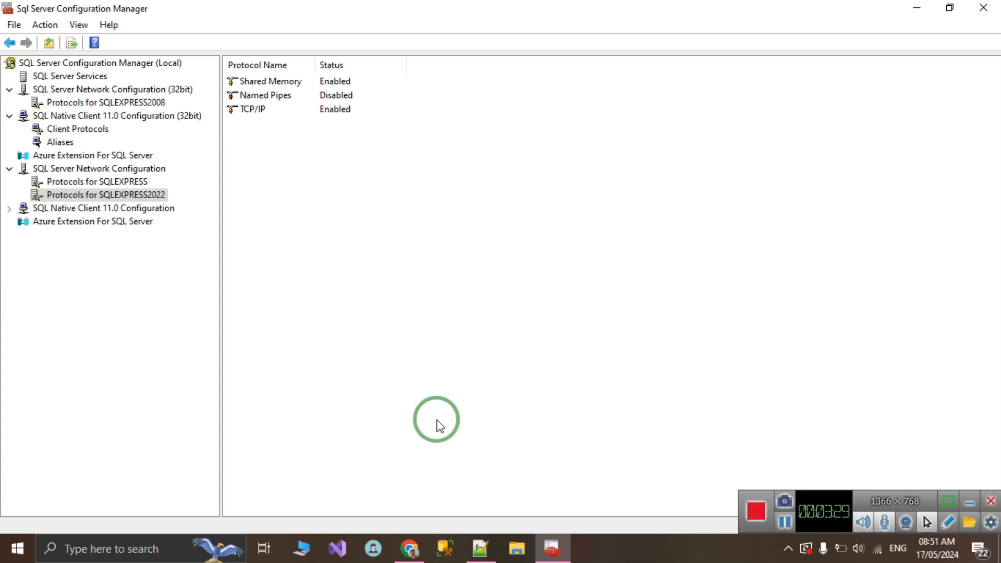
Switch to the Notepad++ checklist, append "--done" to items 1 and 2, and highlight item 3 about restarting SQL Server.
{"action": "left_click", "coordinate": [490, 547]}
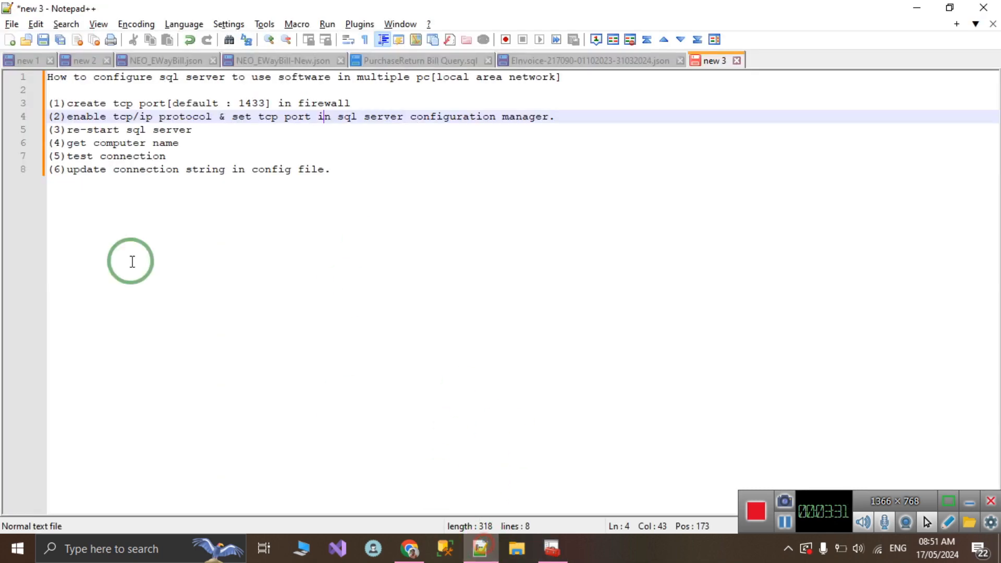
{"action": "left_click", "coordinate": [362, 105]}
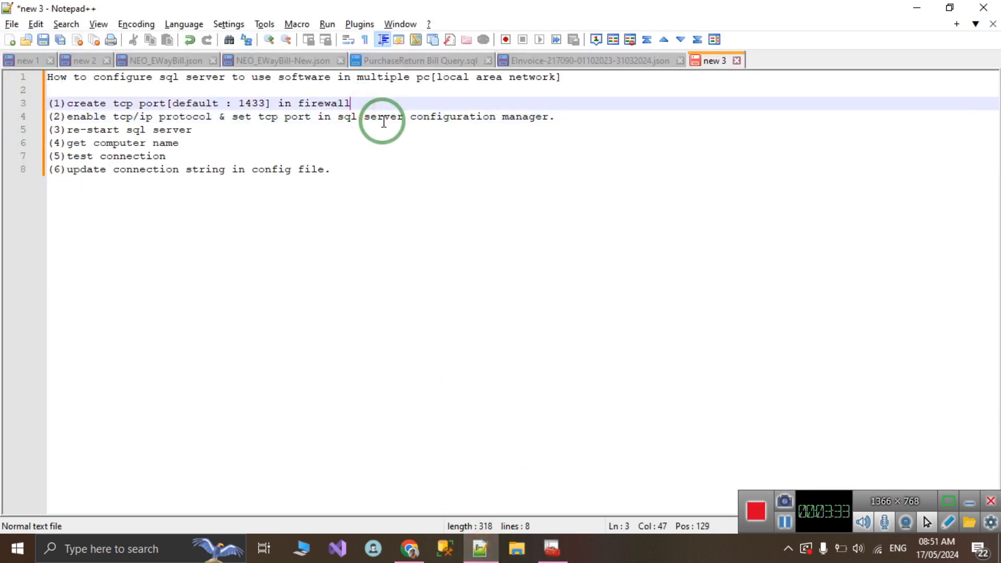
{"action": "type", "text": "--do"}
{"action": "key", "text": "Down"}
{"action": "type", "text": "--done"}
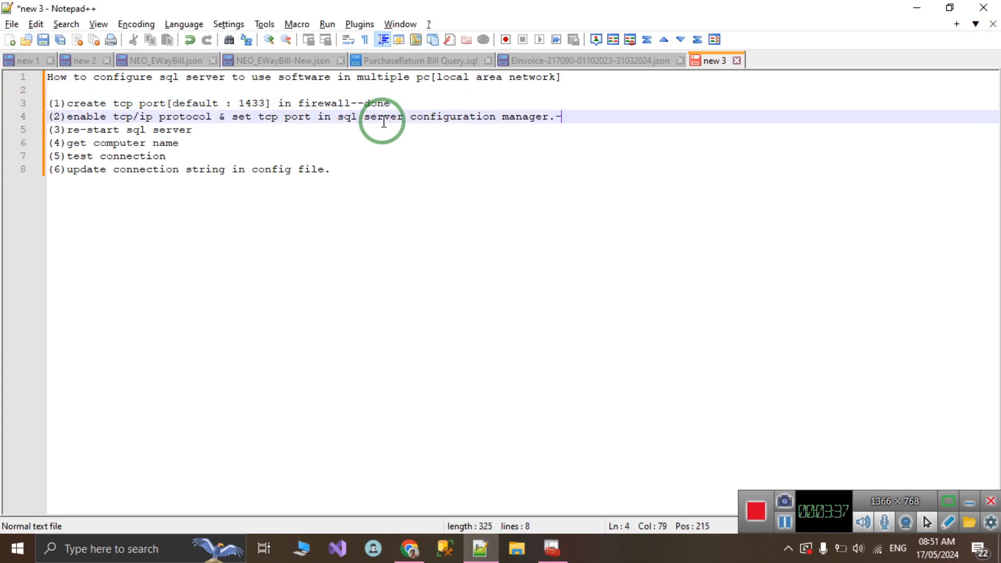
{"action": "key", "text": "Down"}
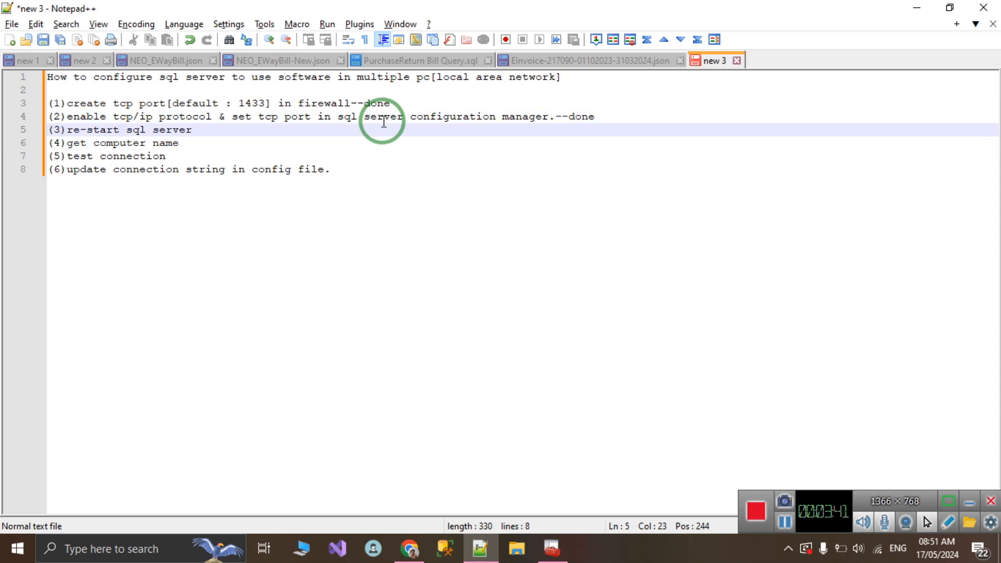
{"action": "key", "text": "shift+Home"}
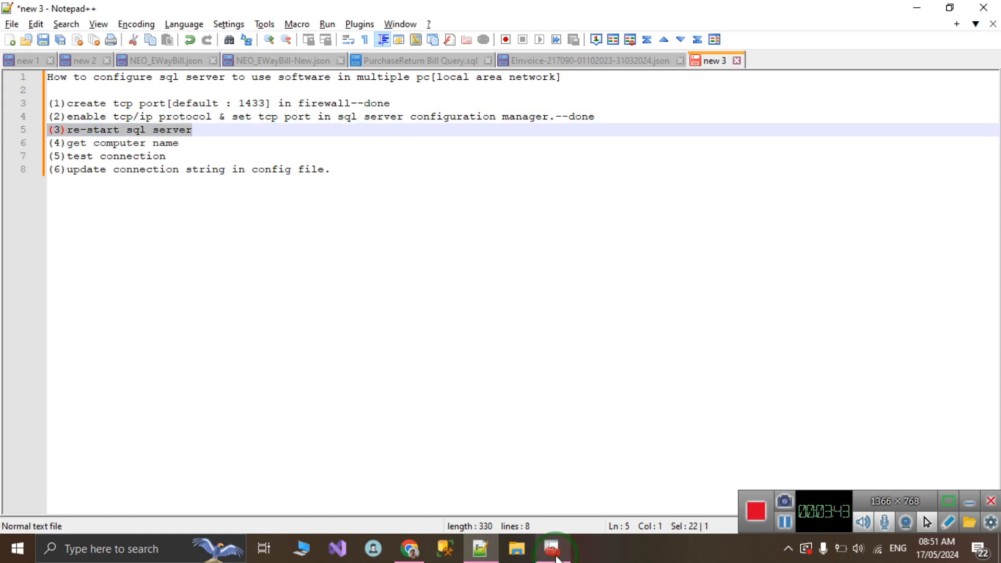
Switch to SQL Server Configuration Manager, widen the service name column and restart the SQL Server (SQLEXPRESS2022) service.
{"action": "left_click", "coordinate": [552, 549]}
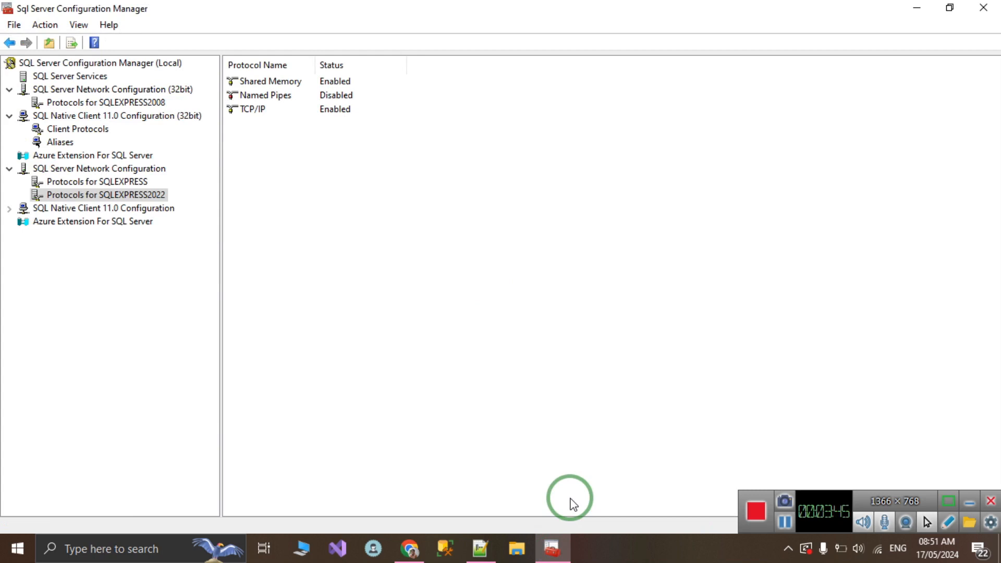
{"action": "left_click", "coordinate": [92, 78]}
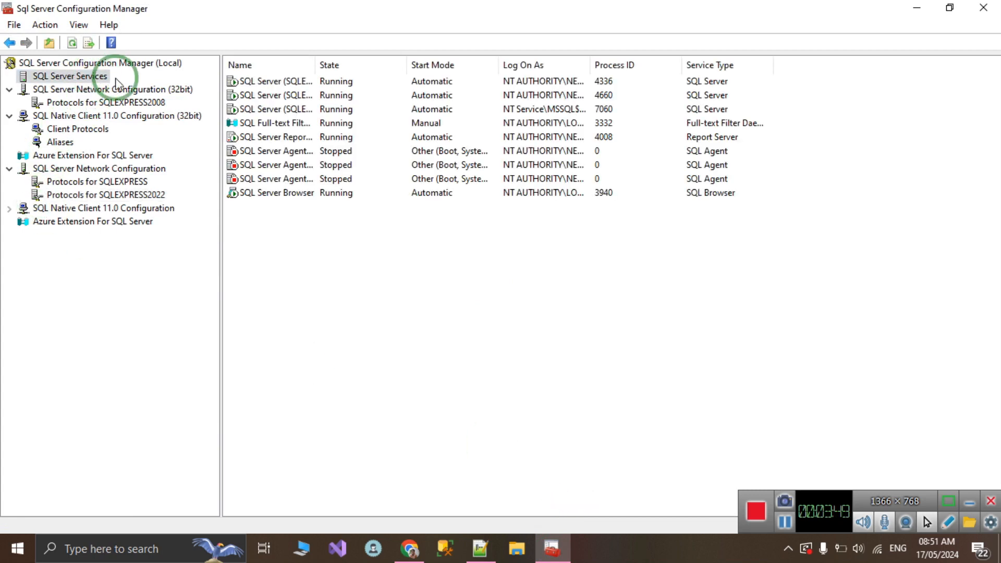
{"action": "left_click_drag", "start_coordinate": [316, 68], "coordinate": [449, 70]}
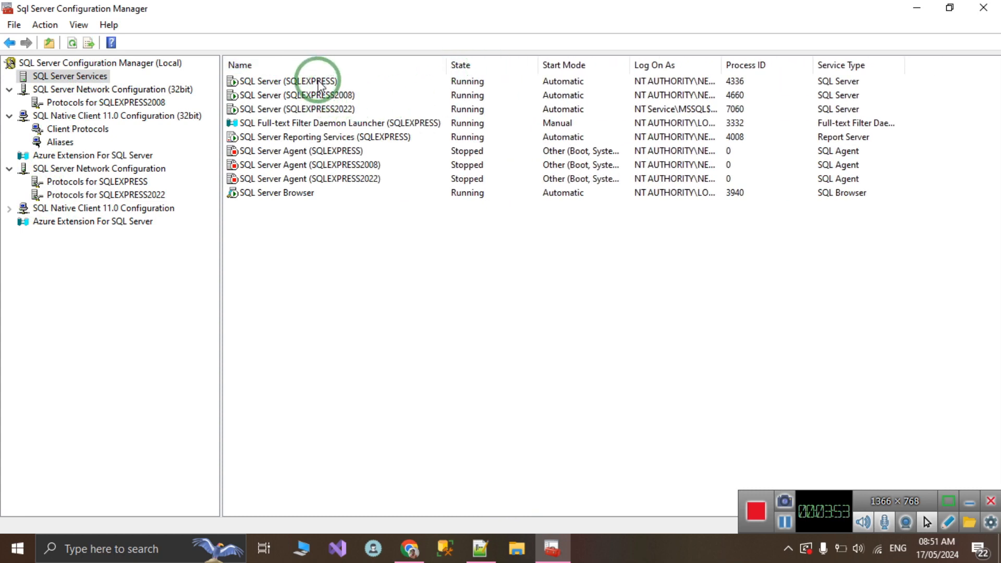
{"action": "left_click", "coordinate": [318, 82]}
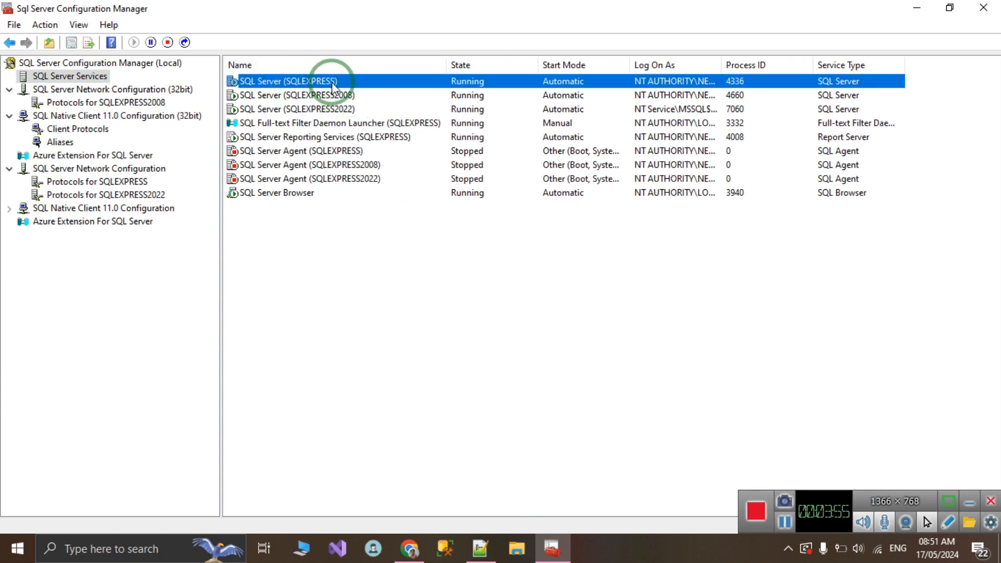
{"action": "left_click", "coordinate": [333, 109]}
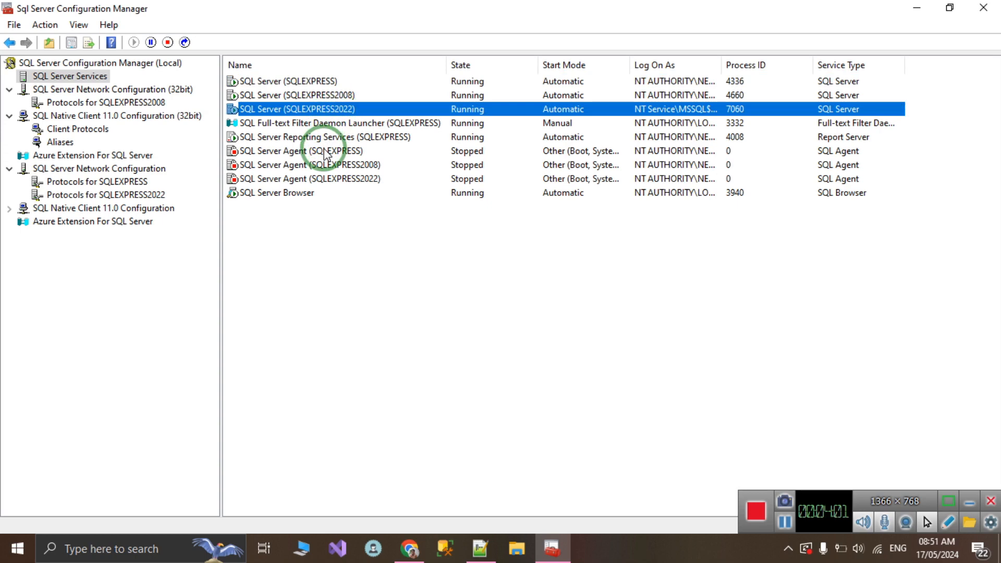
{"action": "right_click", "coordinate": [326, 113]}
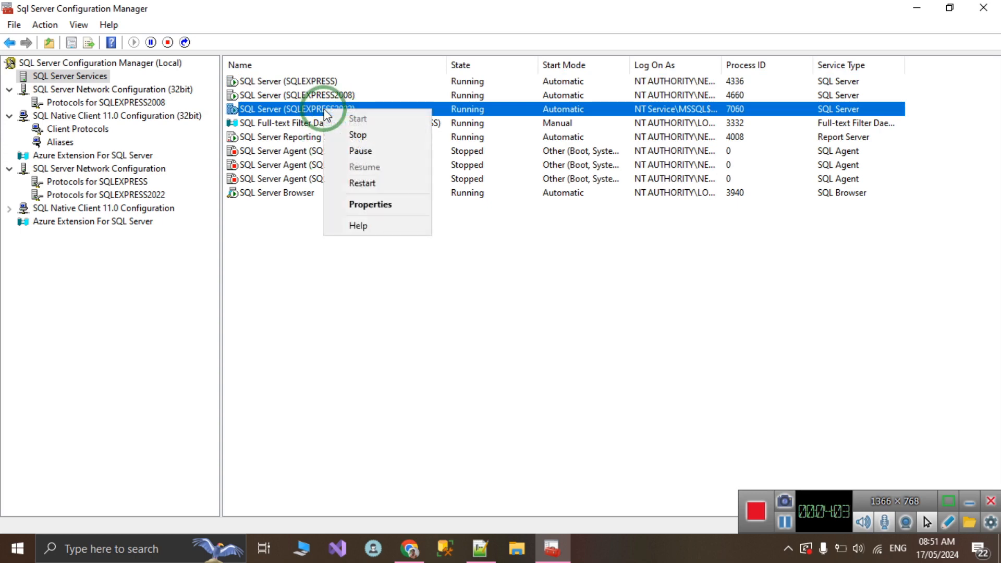
{"action": "left_click", "coordinate": [359, 183]}
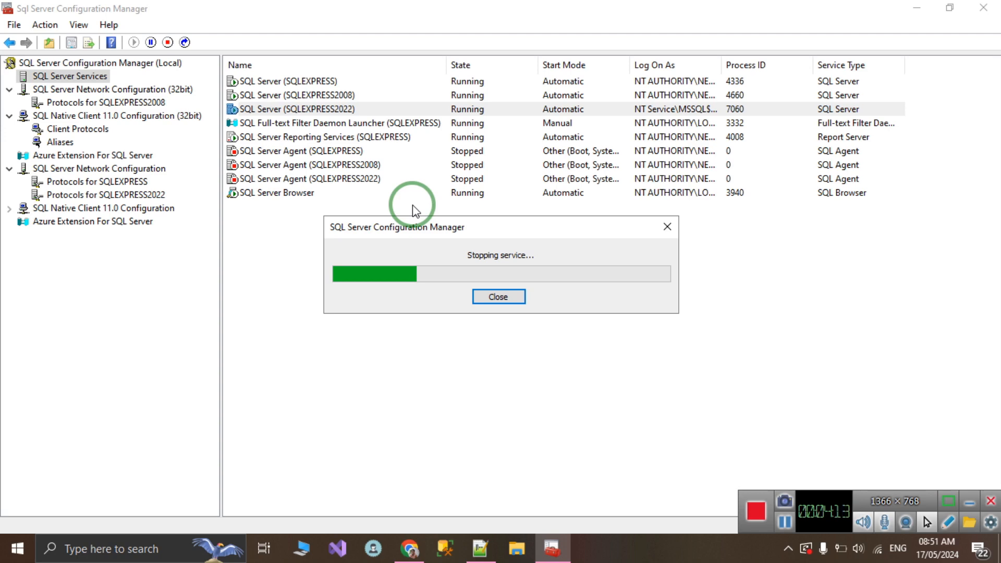
Return to the Notepad++ checklist, append "--done" to item 3, and highlight item 4 about getting the computer name.
{"action": "left_click", "coordinate": [504, 545]}
{"action": "left_click", "coordinate": [220, 131]}
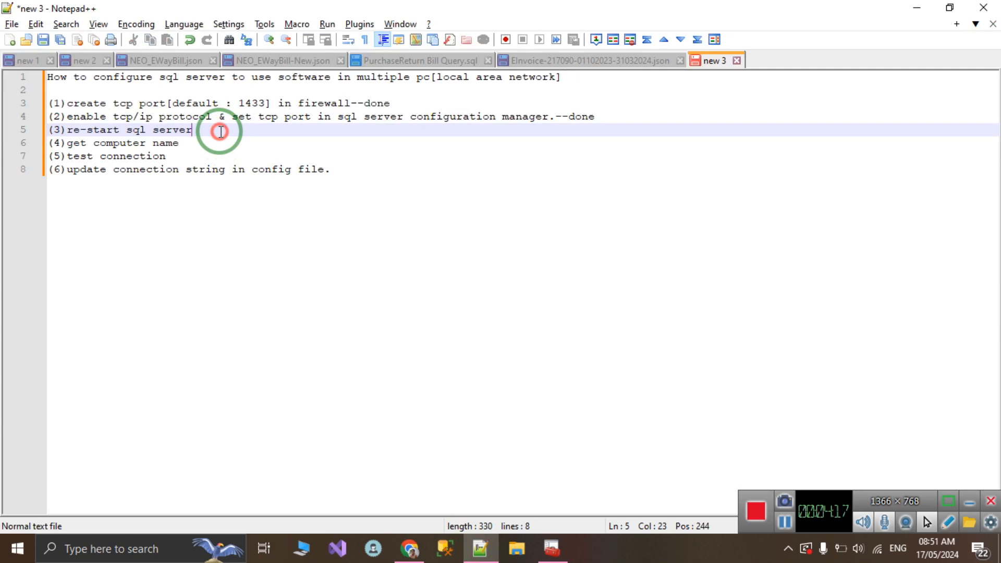
{"action": "type", "text": "--done"}
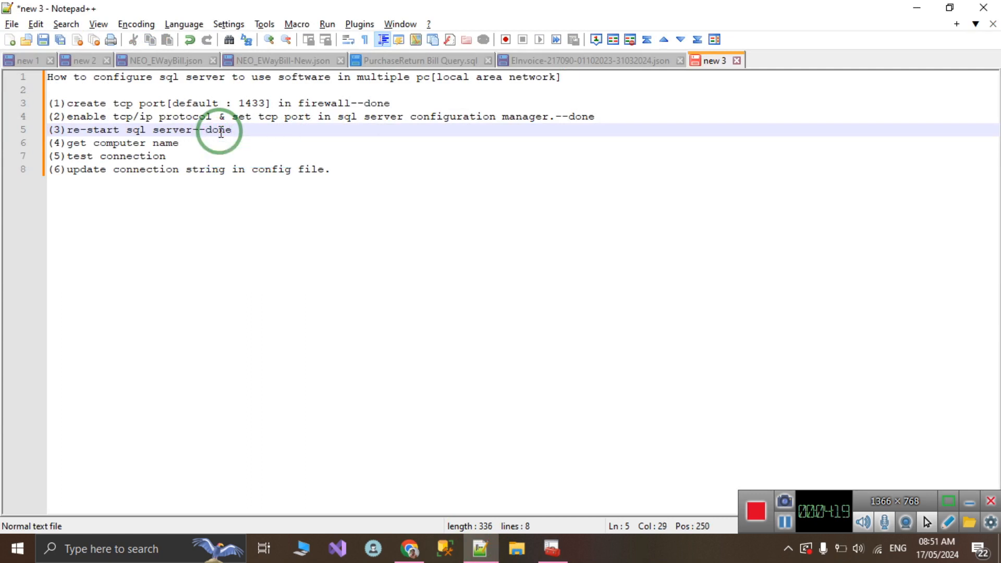
{"action": "key", "text": "Down"}
{"action": "key", "text": "shift+Home"}
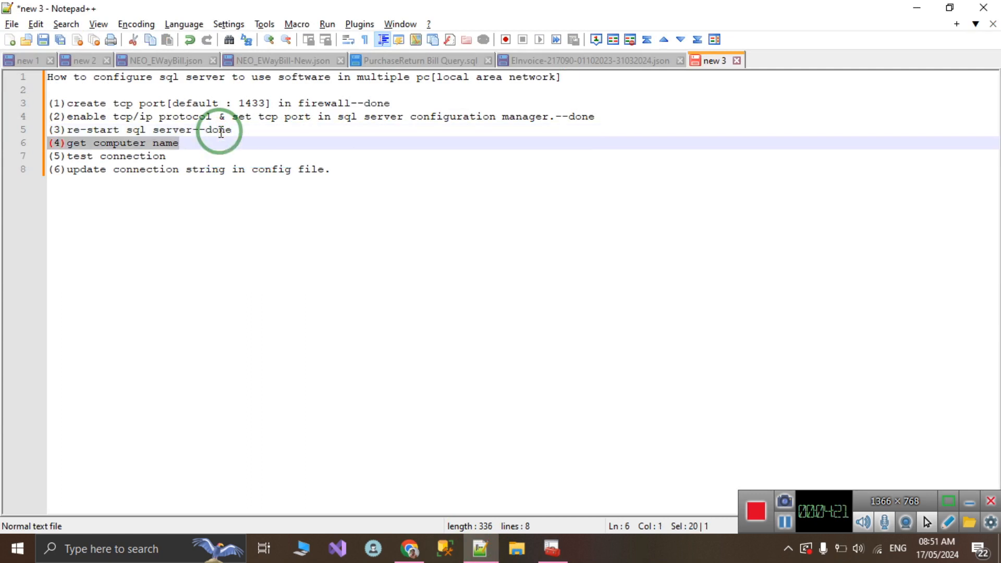
{"action": "left_click", "coordinate": [197, 144]}
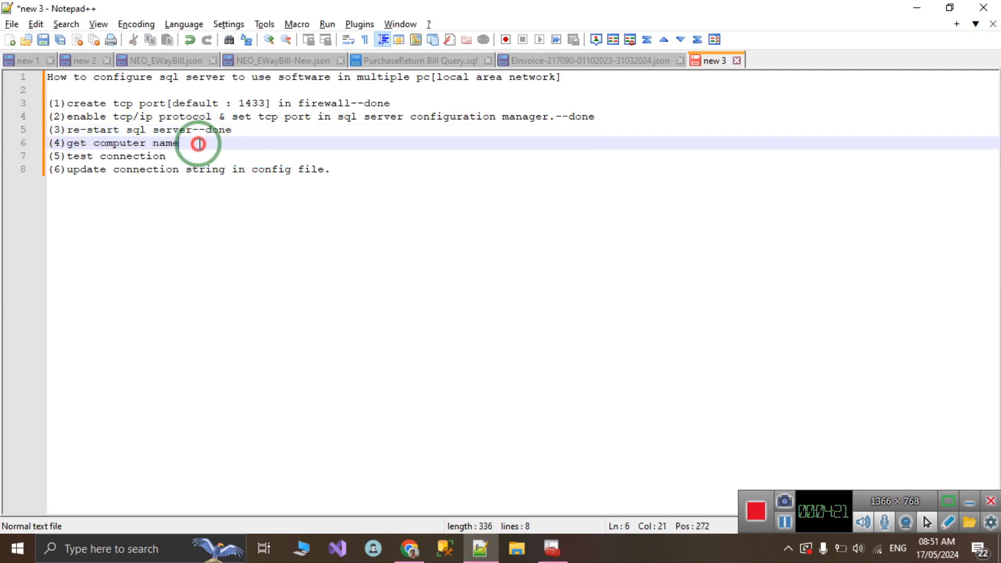
Open Command Prompt, run whoami, copy the computer name from its output and close the window.
{"action": "left_click", "coordinate": [17, 549]}
{"action": "type", "text": "cmd"}
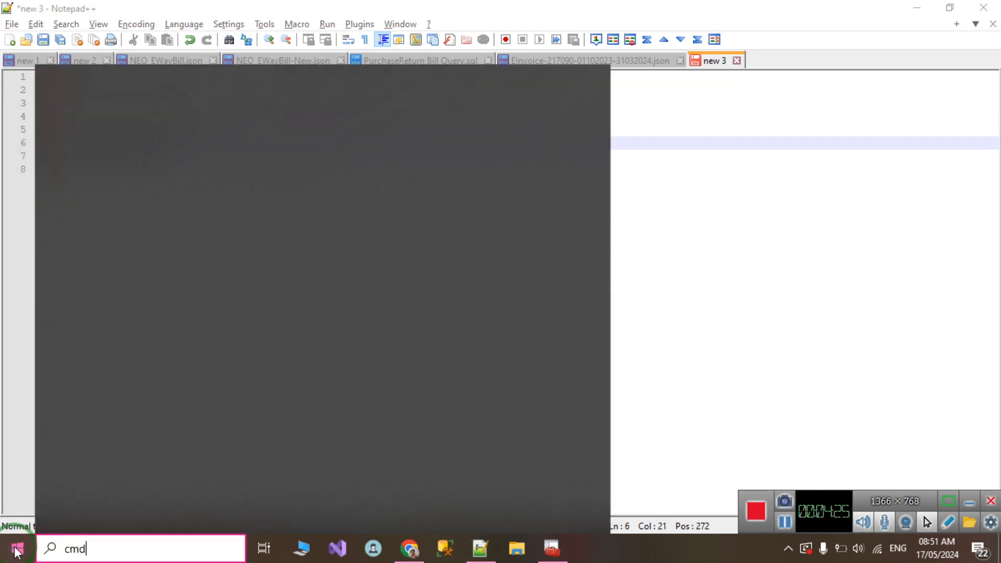
{"action": "key", "text": "Return"}
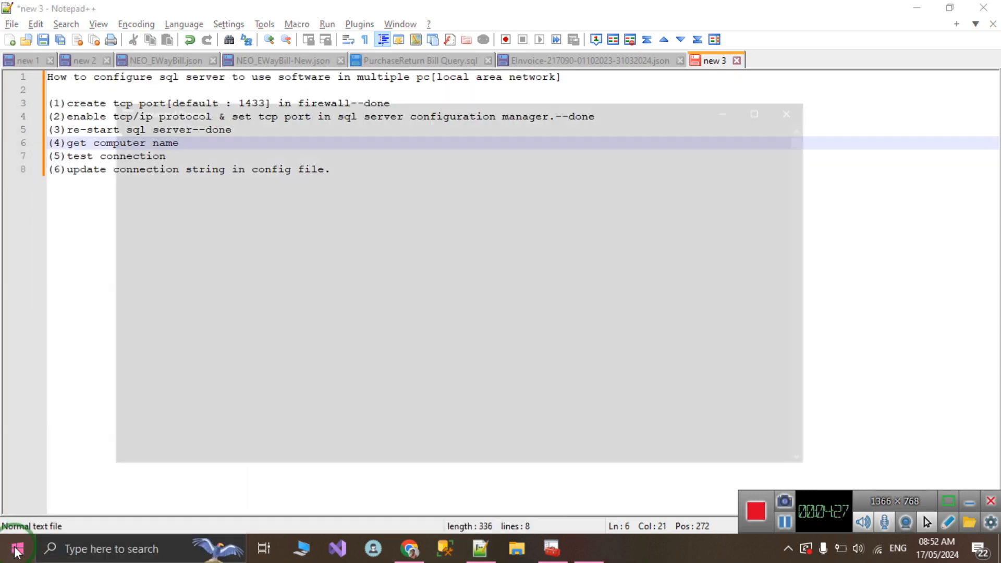
{"action": "type", "text": "whoami"}
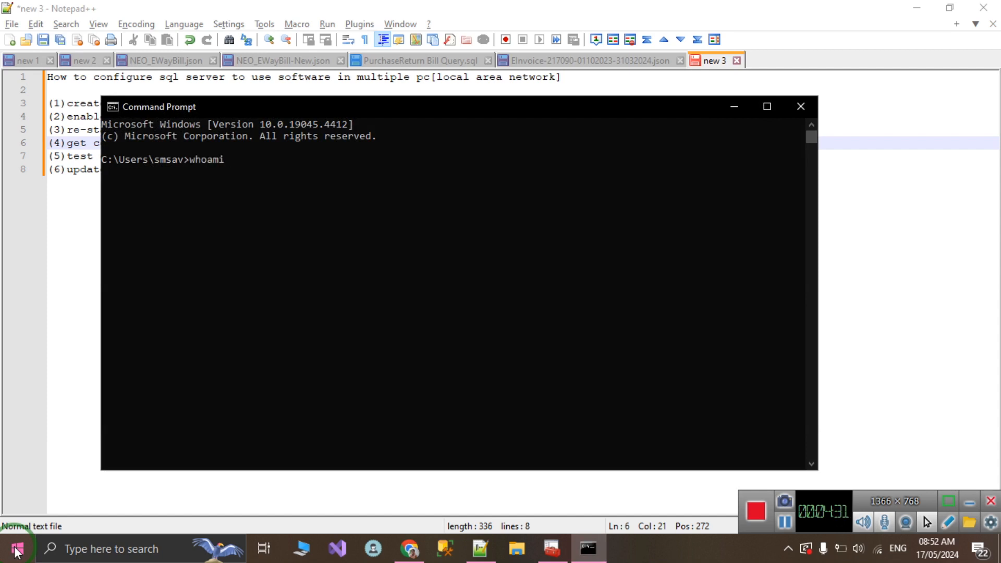
{"action": "key", "text": "Return"}
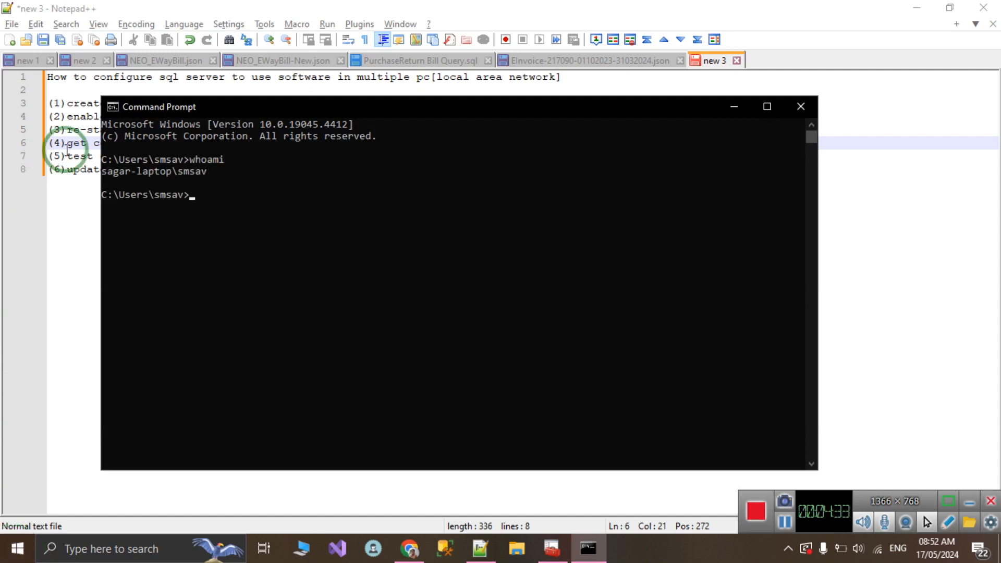
{"action": "left_click_drag", "start_coordinate": [104, 173], "coordinate": [123, 172]}
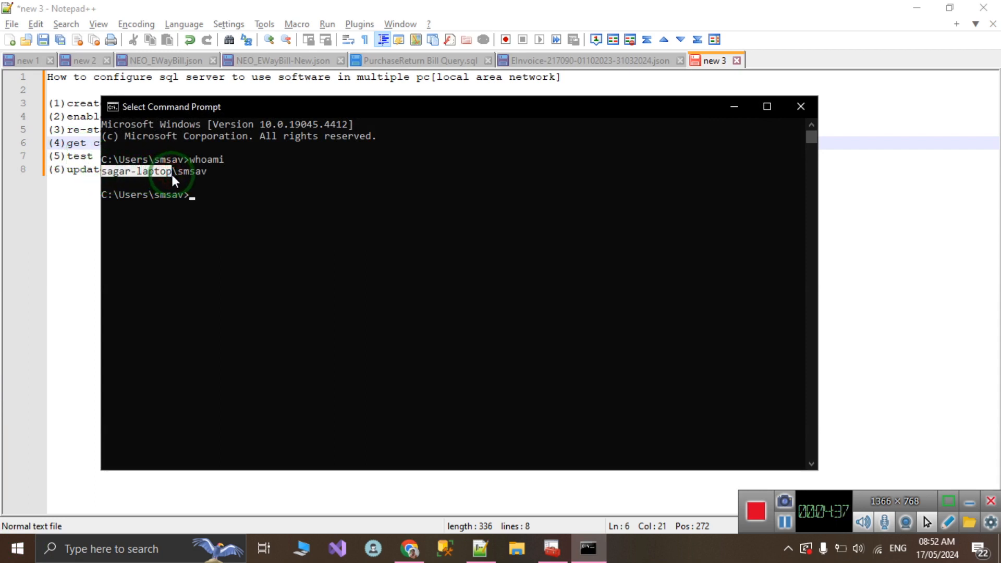
{"action": "right_click", "coordinate": [137, 171]}
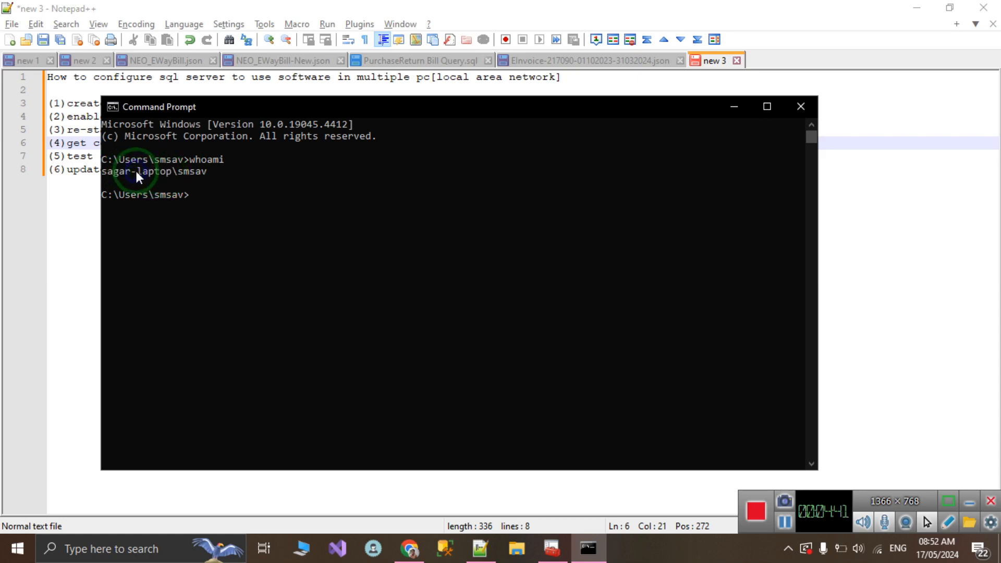
{"action": "left_click", "coordinate": [789, 114]}
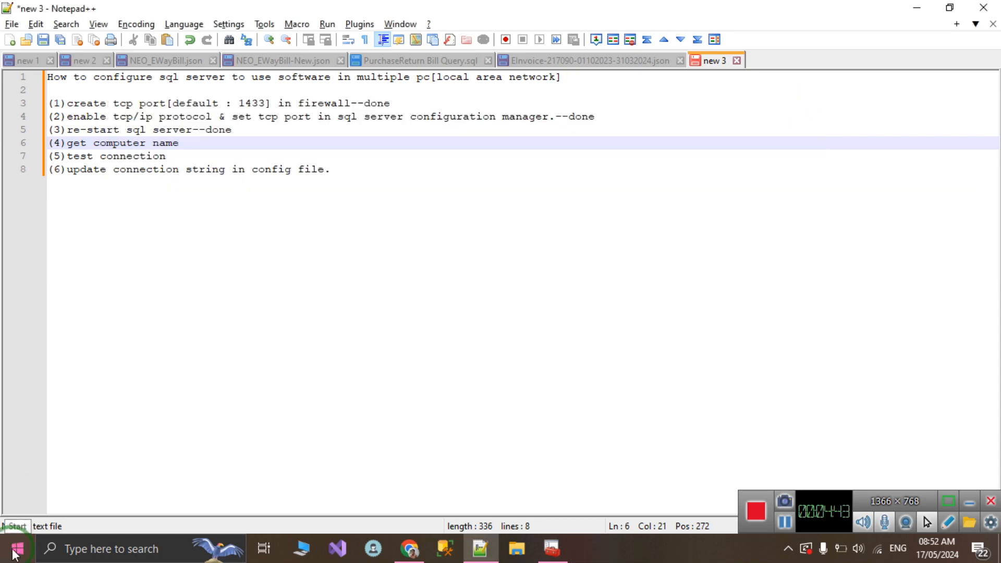
Search Windows for "this pc" and open its properties to check the device name.
{"action": "left_click", "coordinate": [15, 551]}
{"action": "type", "text": "this pc"}
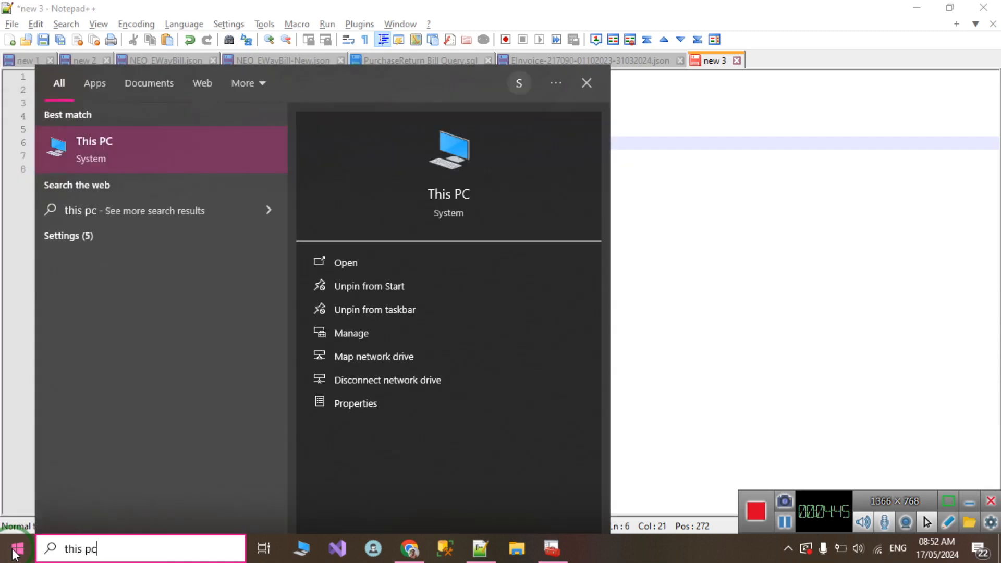
{"action": "left_click", "coordinate": [371, 405]}
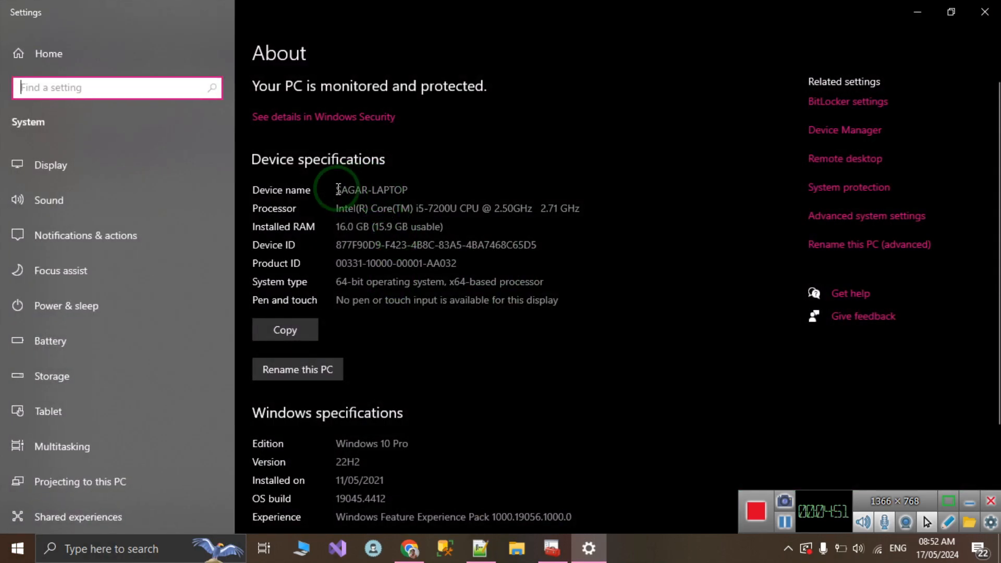
Copy the device name from the device specifications and close the Settings window.
{"action": "left_click_drag", "start_coordinate": [336, 190], "coordinate": [409, 191]}
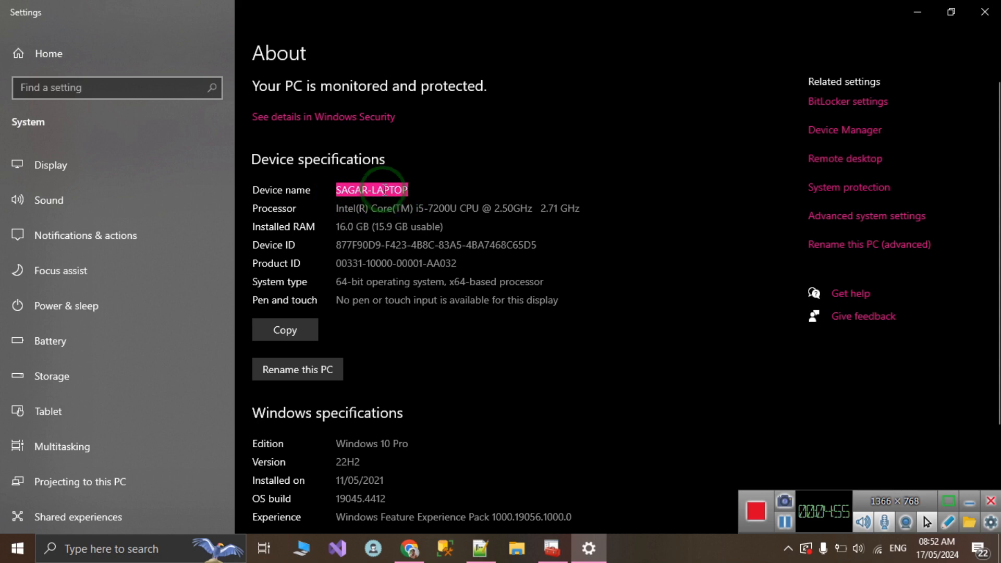
{"action": "right_click", "coordinate": [384, 189]}
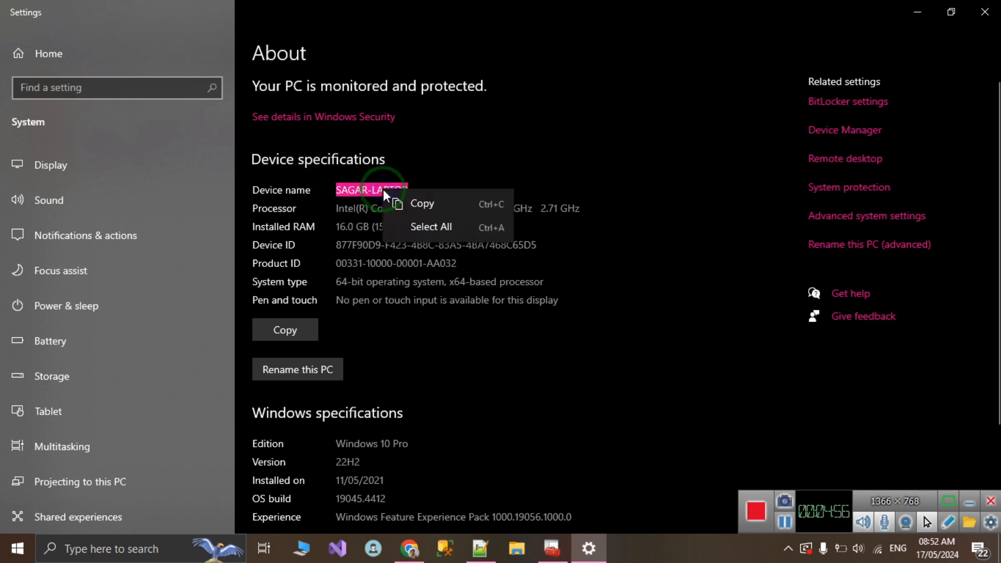
{"action": "left_click", "coordinate": [414, 208]}
{"action": "left_click", "coordinate": [985, 12]}
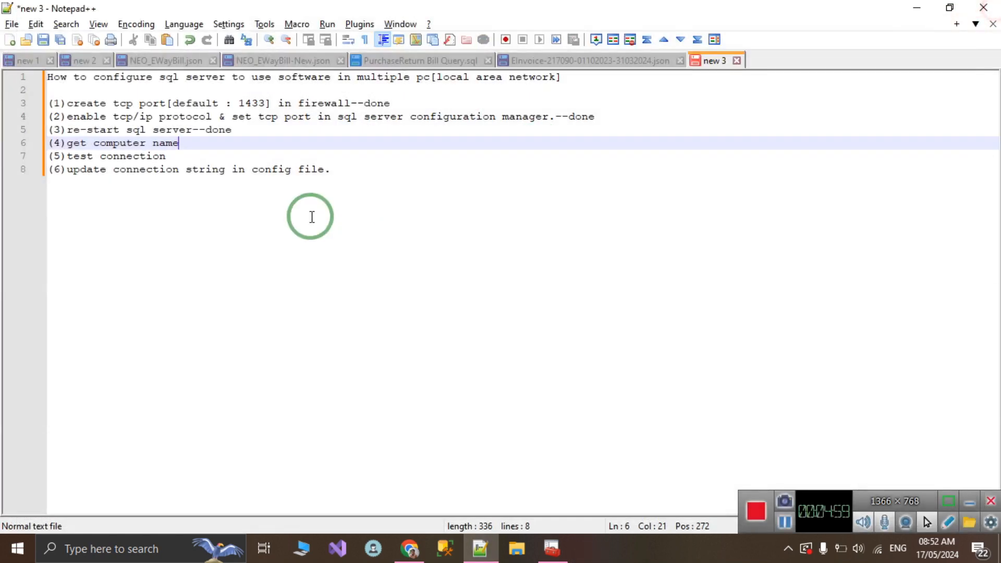
Append "--done" to item 4 of the Notepad++ checklist and highlight item 5 about testing the connection.
{"action": "type", "text": "--done"}
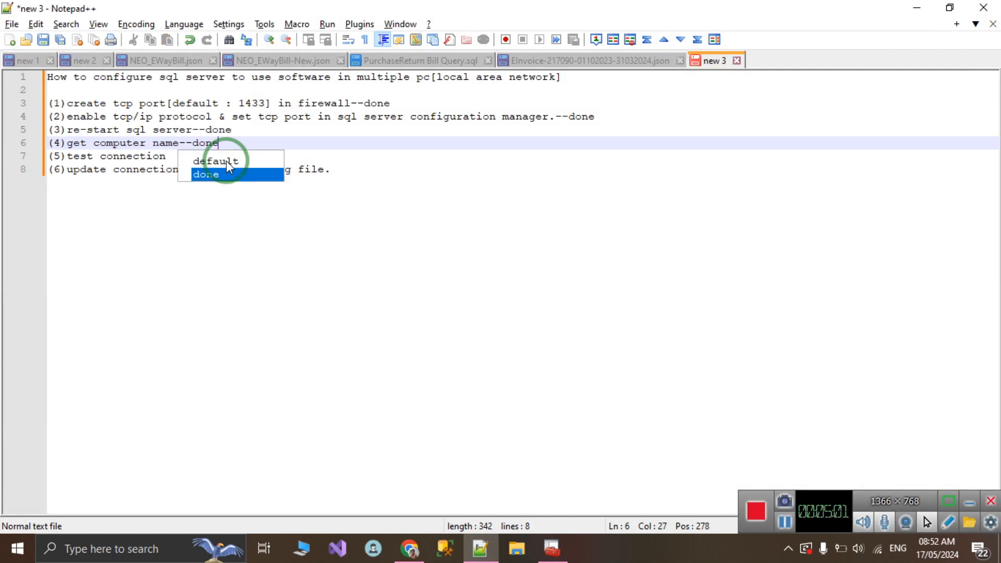
{"action": "key", "text": "Escape"}
{"action": "key", "text": "Down"}
{"action": "left_click", "coordinate": [202, 156]}
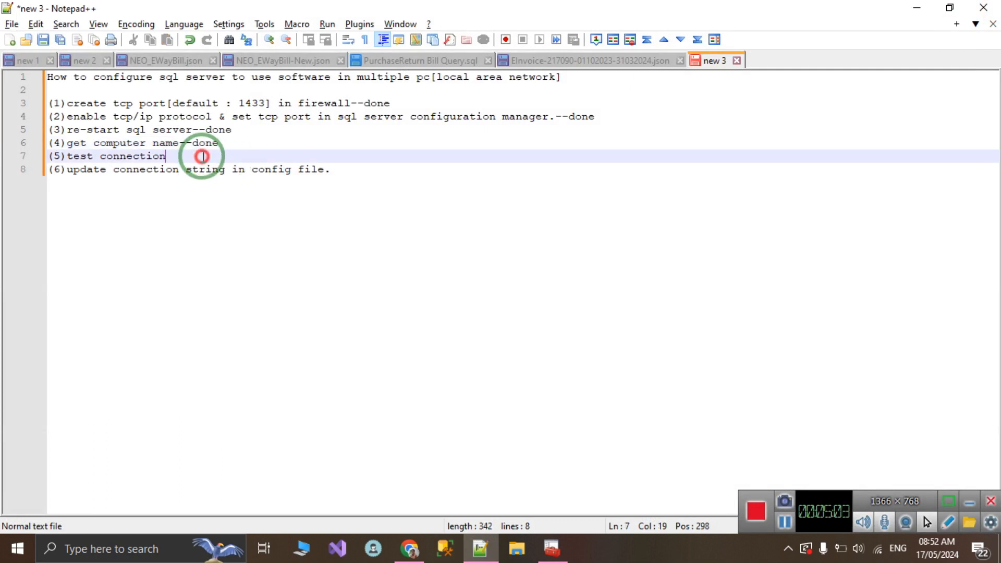
{"action": "key", "text": "shift+Home"}
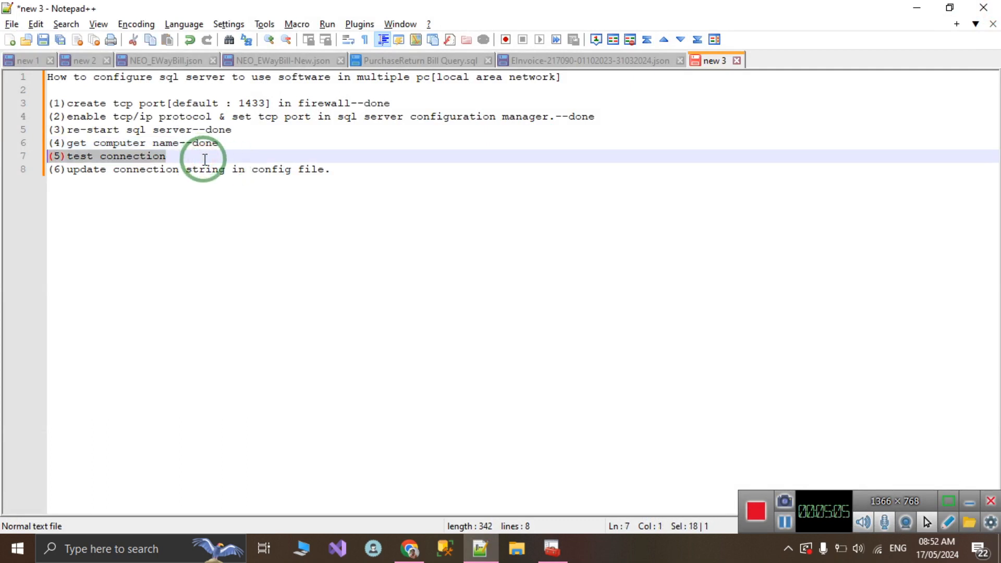
Insert a new checklist line below item 4 reading "(5)connection string make & test connection".
{"action": "left_click", "coordinate": [232, 141]}
{"action": "key", "text": "Return"}
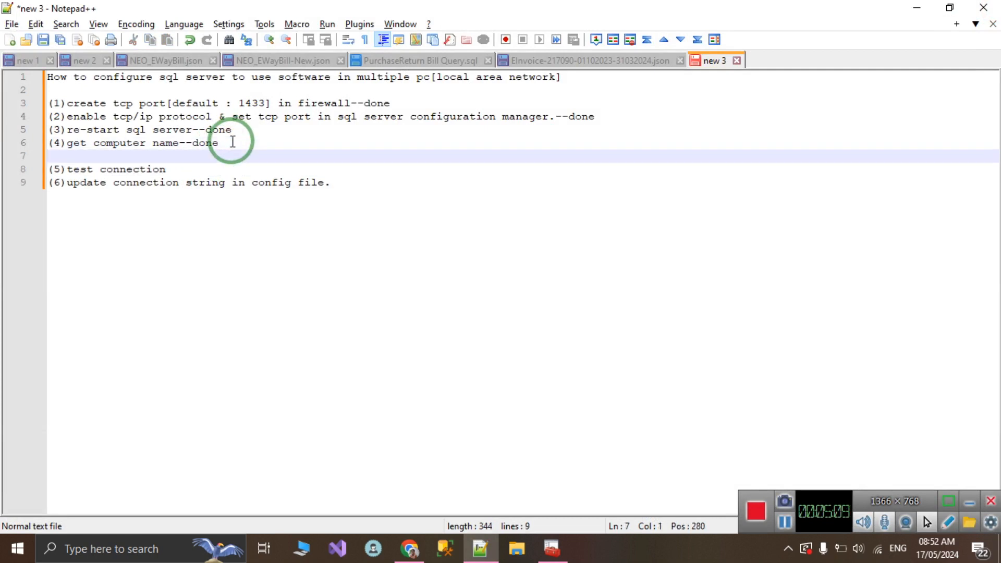
{"action": "type", "text": "(5)c"}
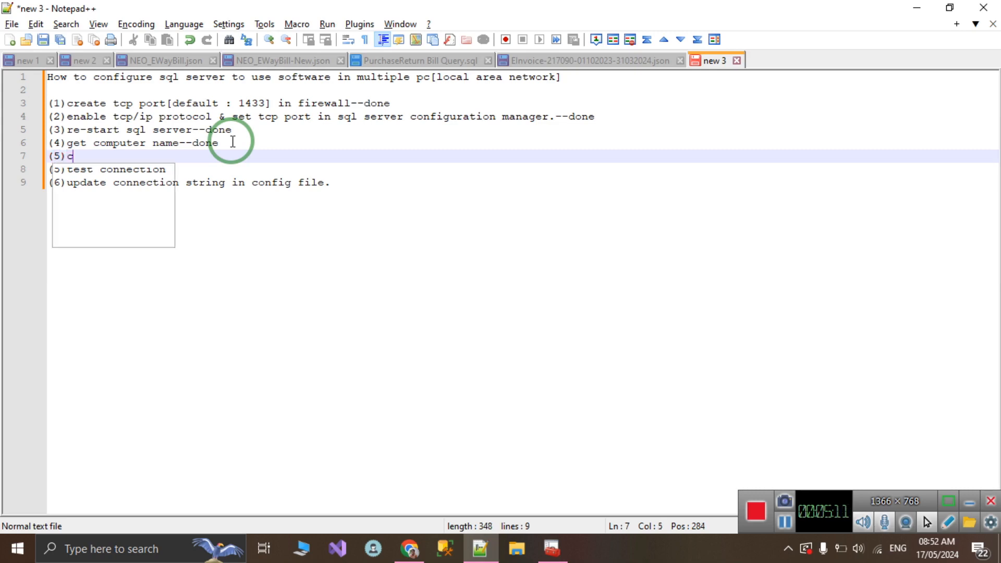
{"action": "type", "text": "onnection st"}
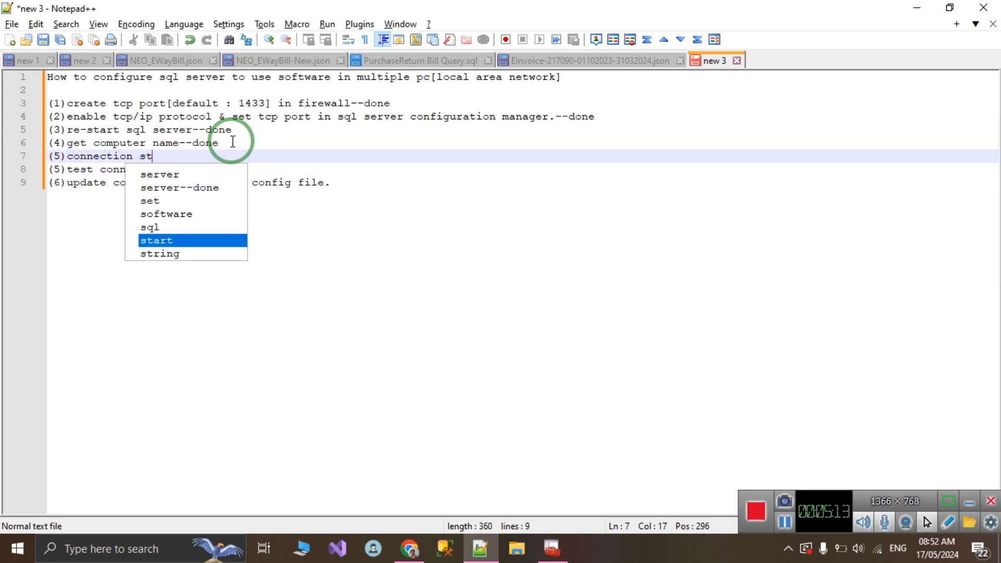
{"action": "type", "text": "ring amek"}
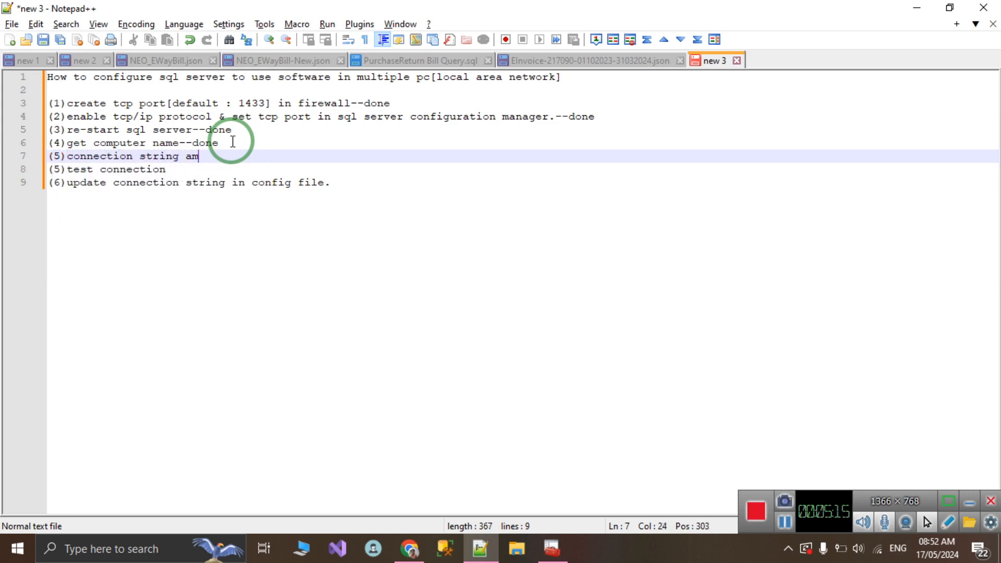
{"action": "key", "text": "BackSpace"}
{"action": "type", "text": "make & test connection"}
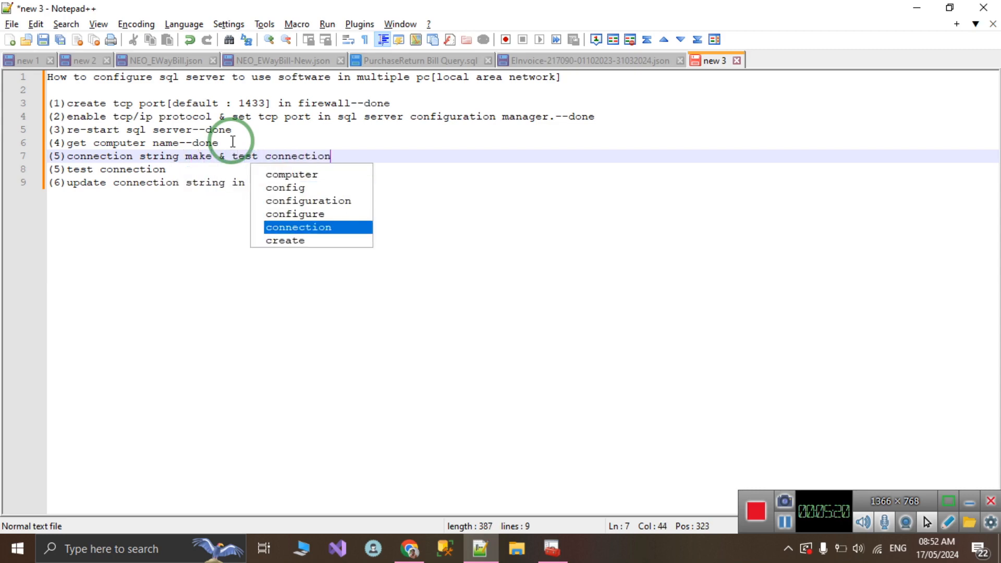
{"action": "key", "text": "Escape"}
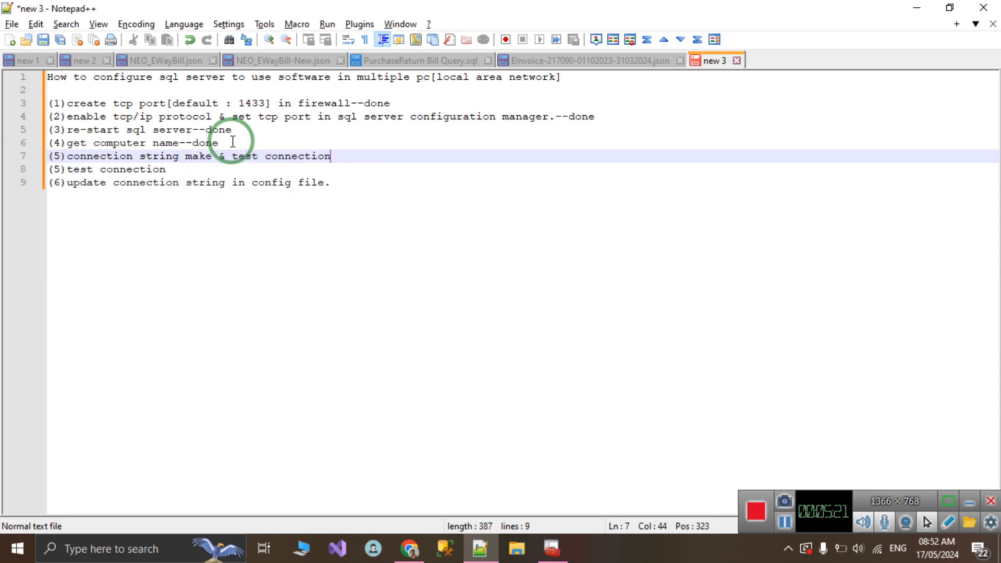
Switch to File Explorer, open the Winapp Utility folder on drive E: and launch NeosoftTroubleshooterApp.exe.
{"action": "key", "text": "super+e"}
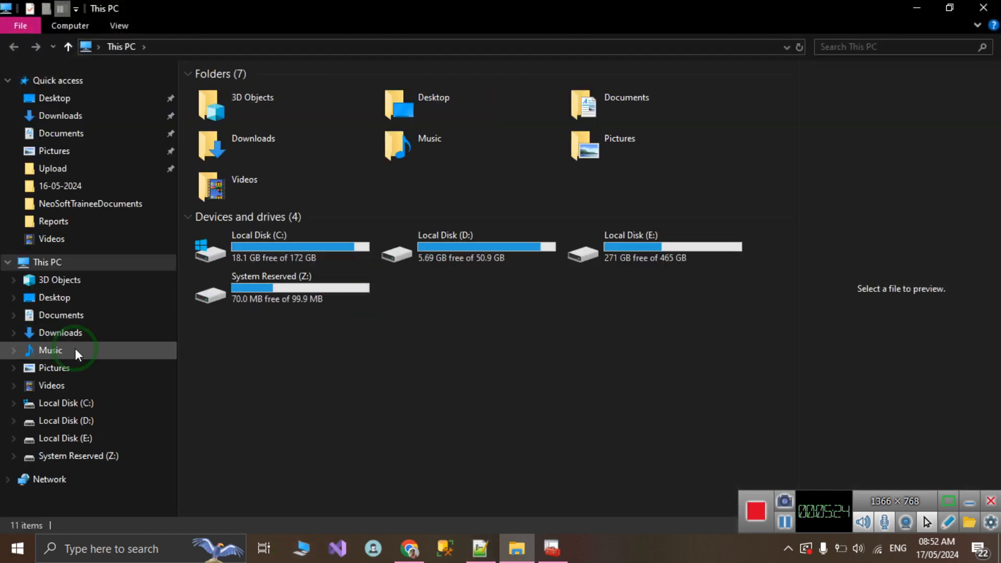
{"action": "double_click", "coordinate": [643, 251]}
{"action": "left_click", "coordinate": [386, 242]}
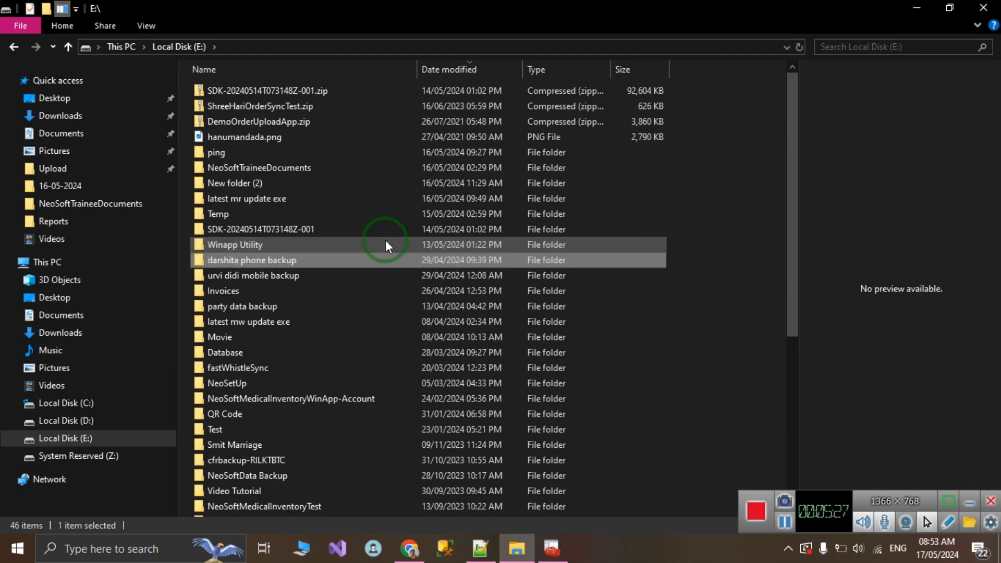
{"action": "double_click", "coordinate": [386, 242]}
{"action": "key", "text": "n"}
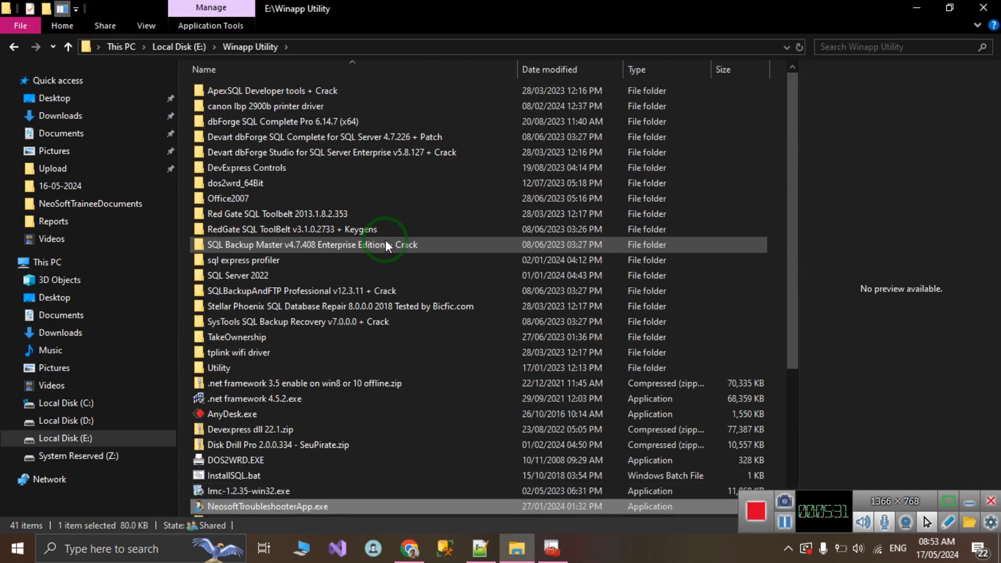
{"action": "double_click", "coordinate": [290, 508]}
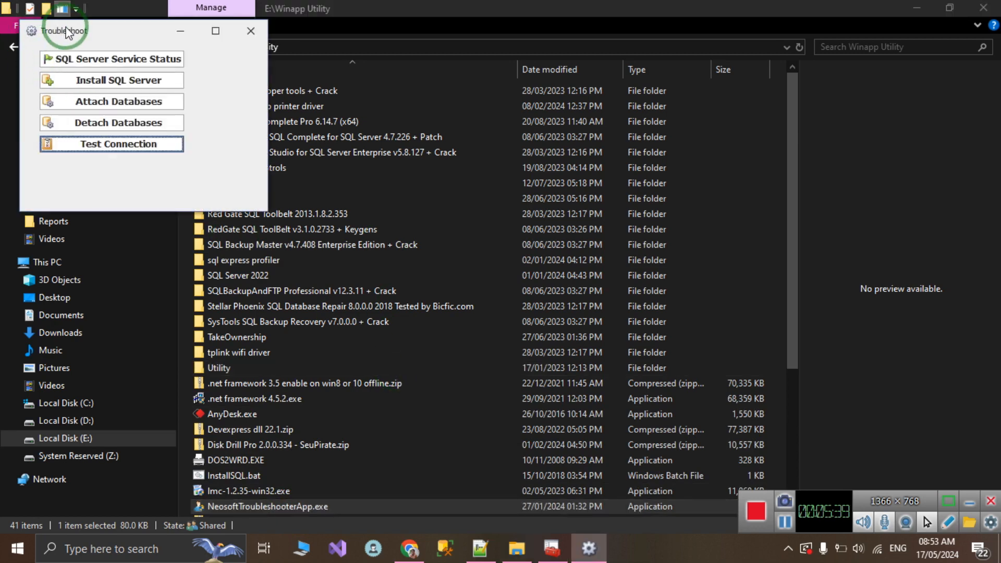
Open the troubleshooter's connection test form and set the server name to the computer name followed by ",1433".
{"action": "left_click_drag", "start_coordinate": [68, 34], "coordinate": [304, 153]}
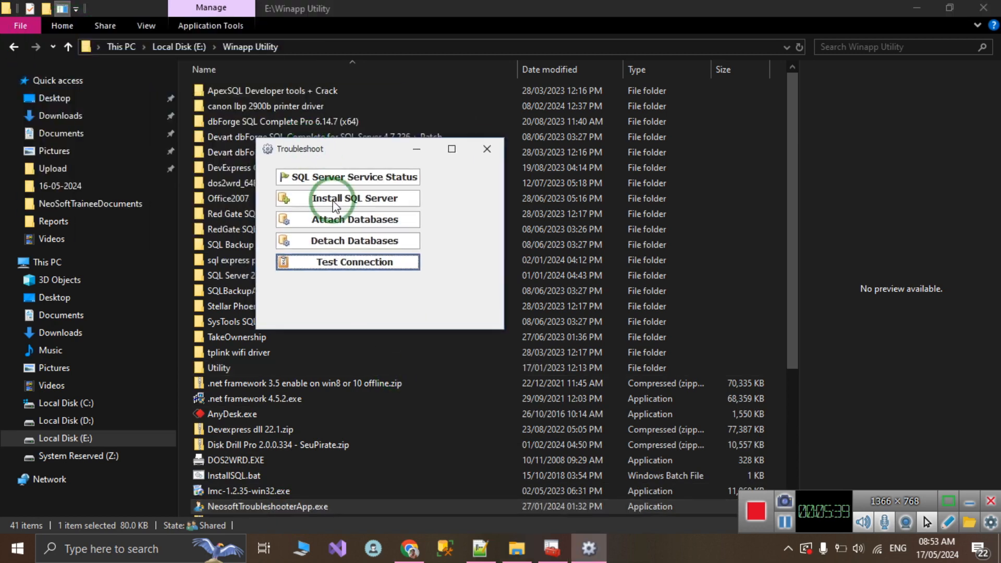
{"action": "left_click", "coordinate": [319, 265]}
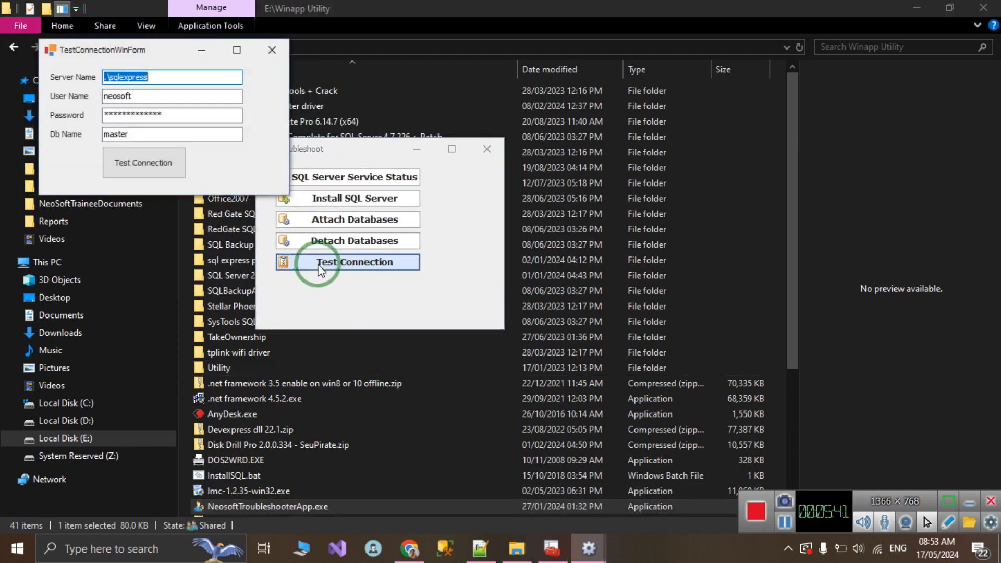
{"action": "right_click", "coordinate": [156, 77]}
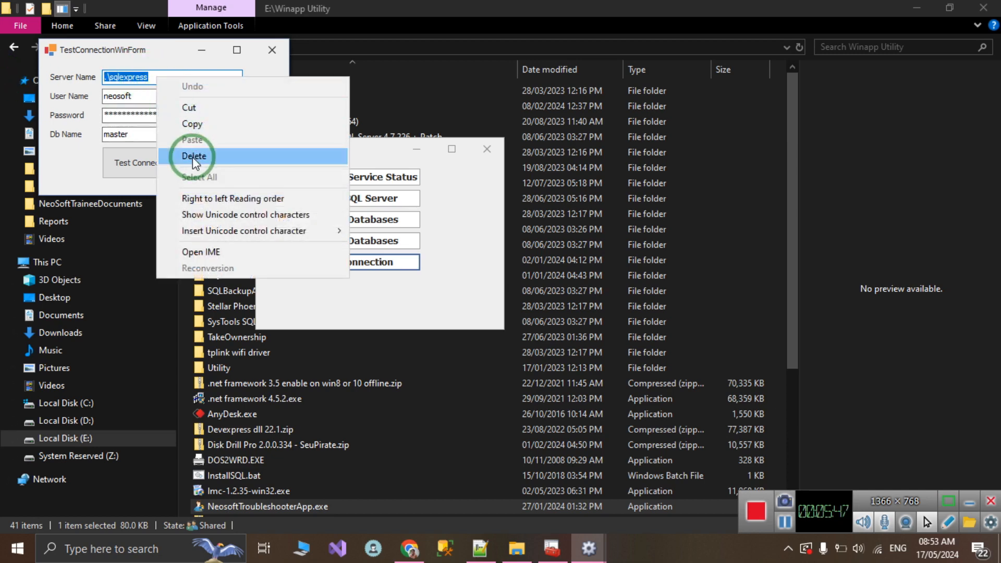
{"action": "left_click", "coordinate": [153, 74]}
{"action": "left_click_drag", "start_coordinate": [153, 74], "coordinate": [2, 72]}
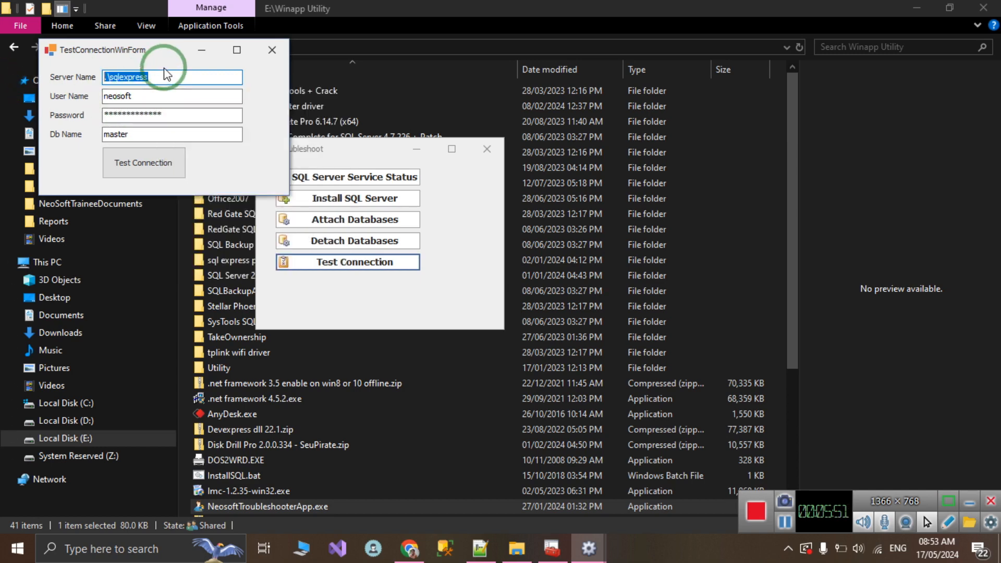
{"action": "type", "text": "sagar-laptop,1433"}
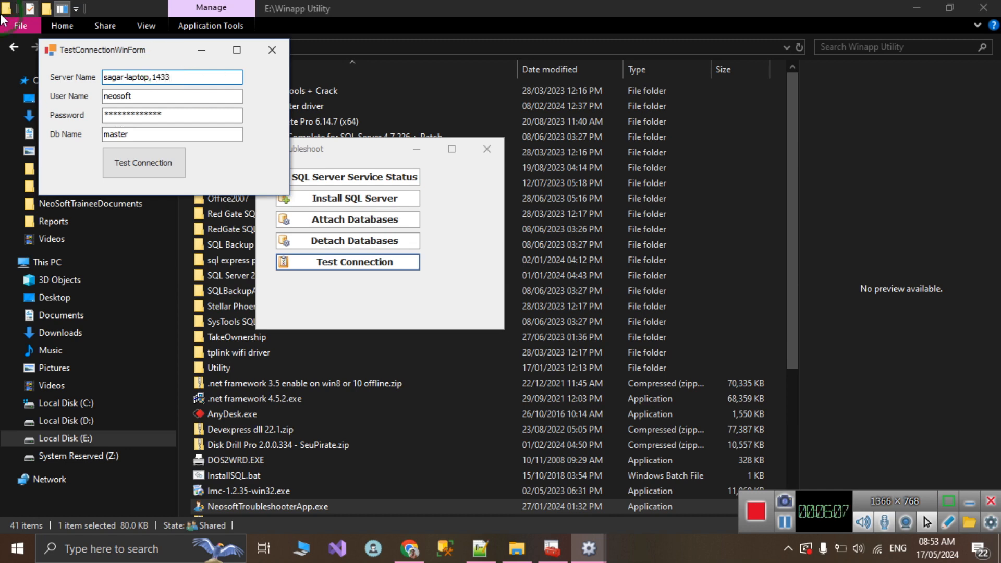
Test the connection to the master database, dismiss the result message and copy the server name value.
{"action": "left_click_drag", "start_coordinate": [172, 77], "coordinate": [104, 77]}
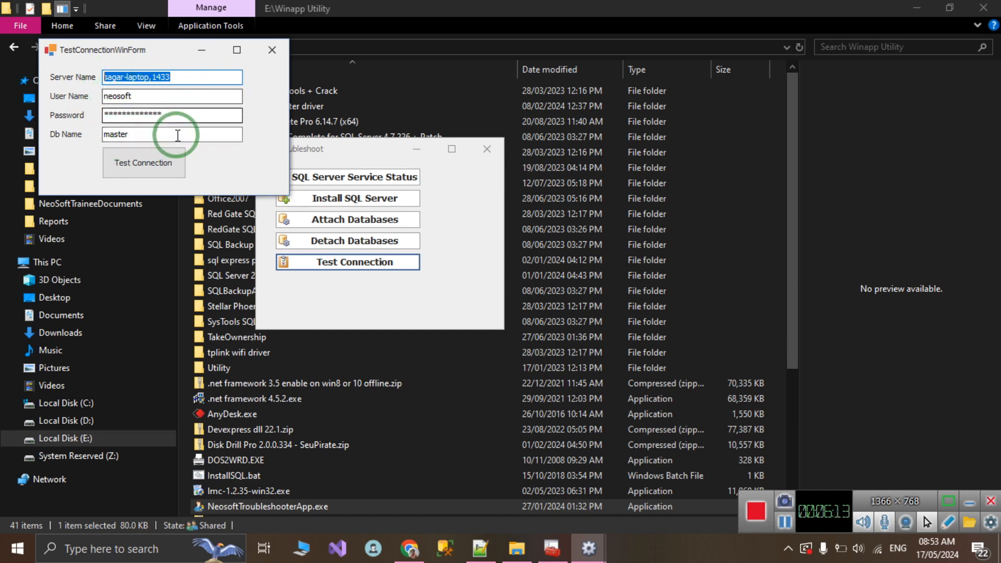
{"action": "left_click", "coordinate": [157, 167]}
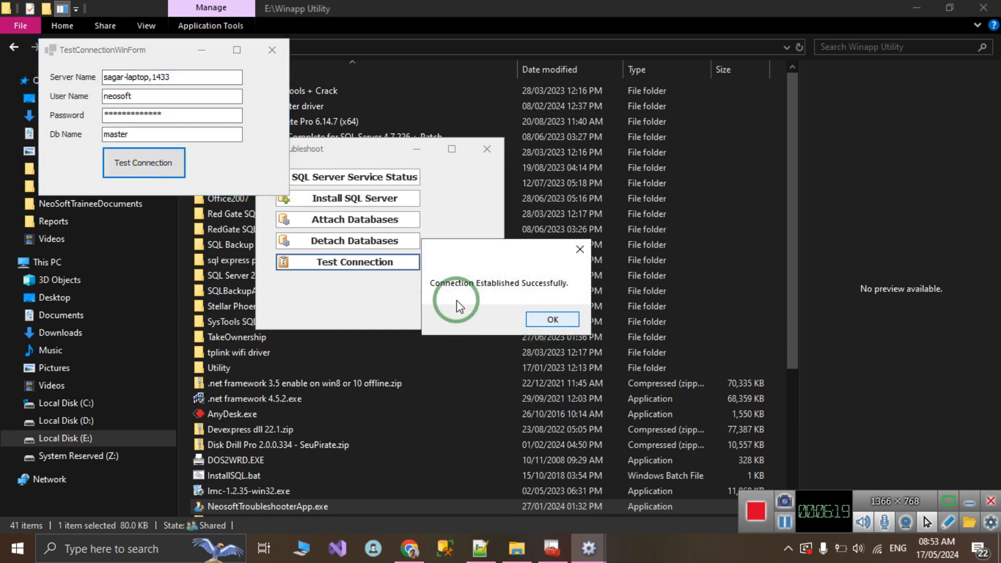
{"action": "left_click", "coordinate": [551, 322]}
{"action": "left_click_drag", "start_coordinate": [177, 77], "coordinate": [65, 76]}
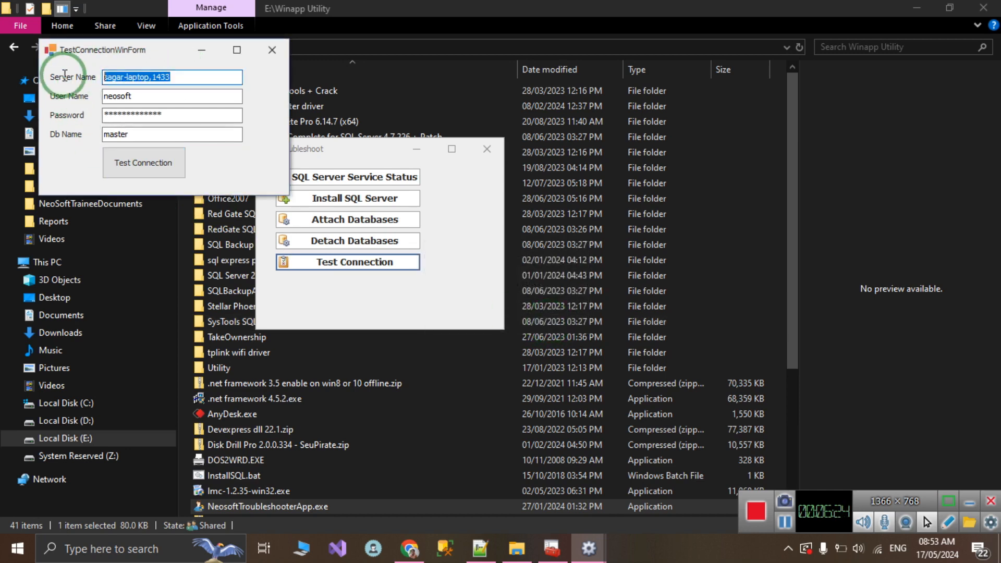
{"action": "right_click", "coordinate": [141, 78]}
{"action": "left_click", "coordinate": [177, 124]}
Switch to the Notepad++ checklist, clear the duplicate "(5)test connection" line and append "--done" to the new item 5.
{"action": "left_click", "coordinate": [480, 548]}
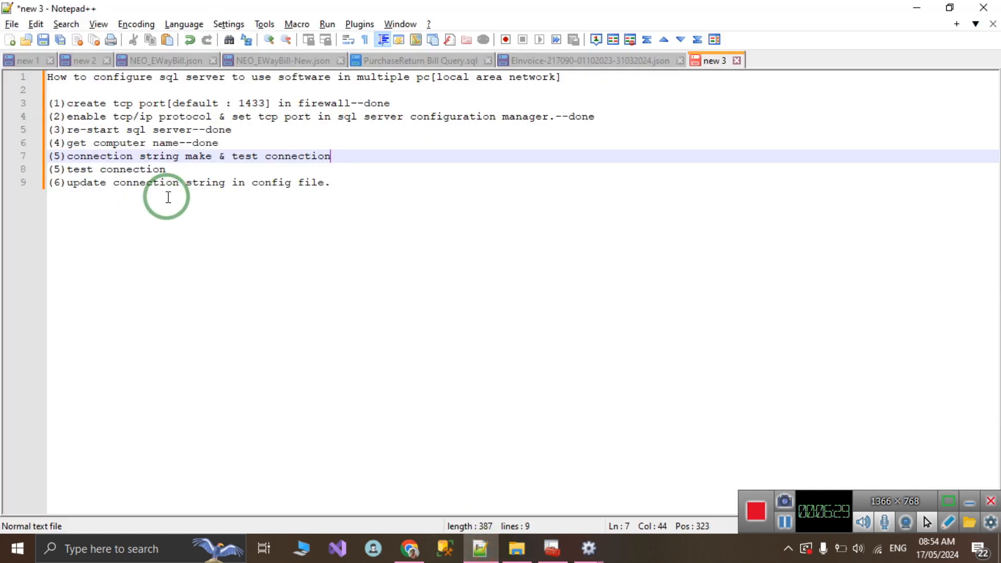
{"action": "left_click", "coordinate": [198, 158]}
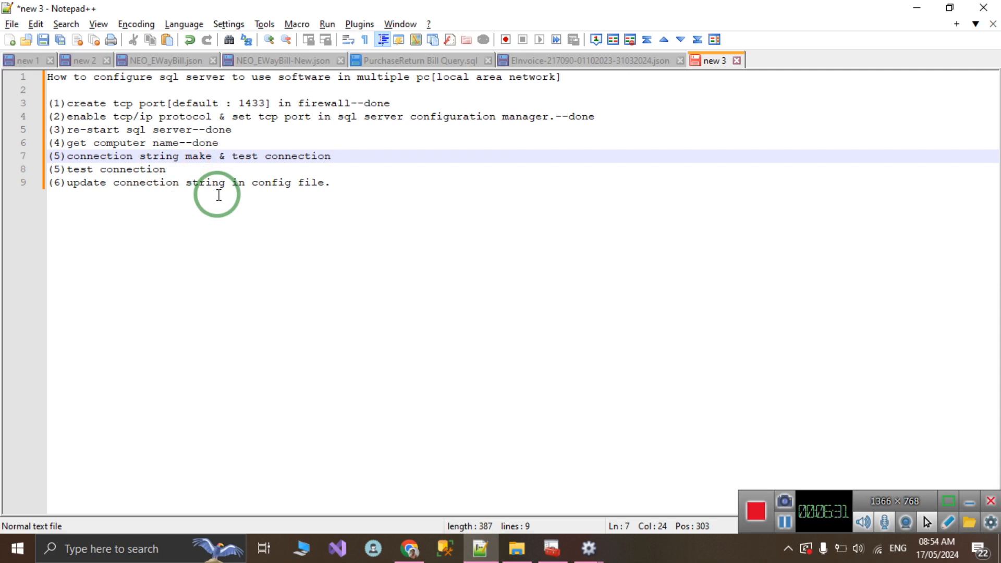
{"action": "key", "text": "Down"}
{"action": "key", "text": "shift+Home"}
{"action": "key", "text": "Delete"}
{"action": "key", "text": "Left"}
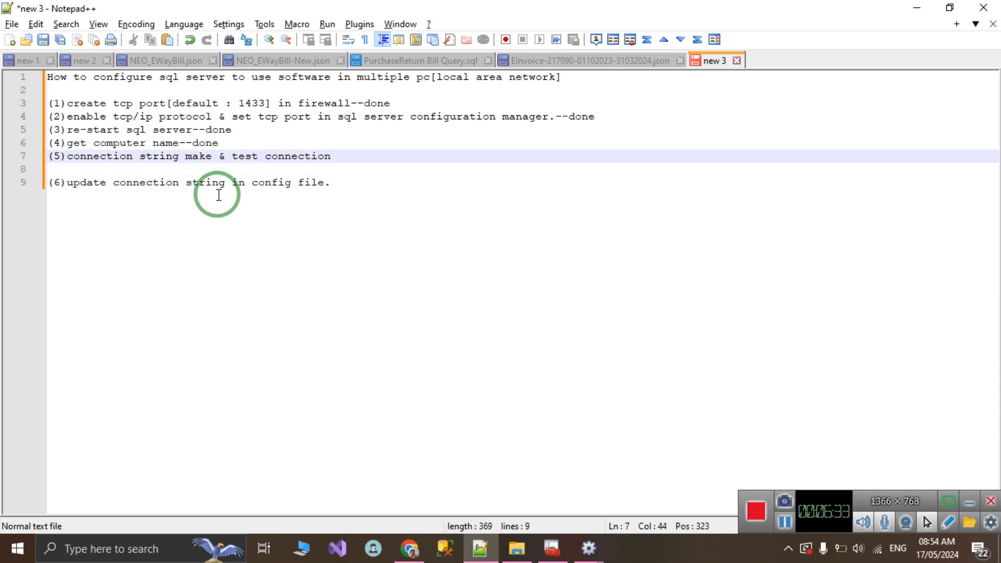
{"action": "type", "text": "--done"}
{"action": "key", "text": "Down"}
{"action": "key", "text": "Down"}
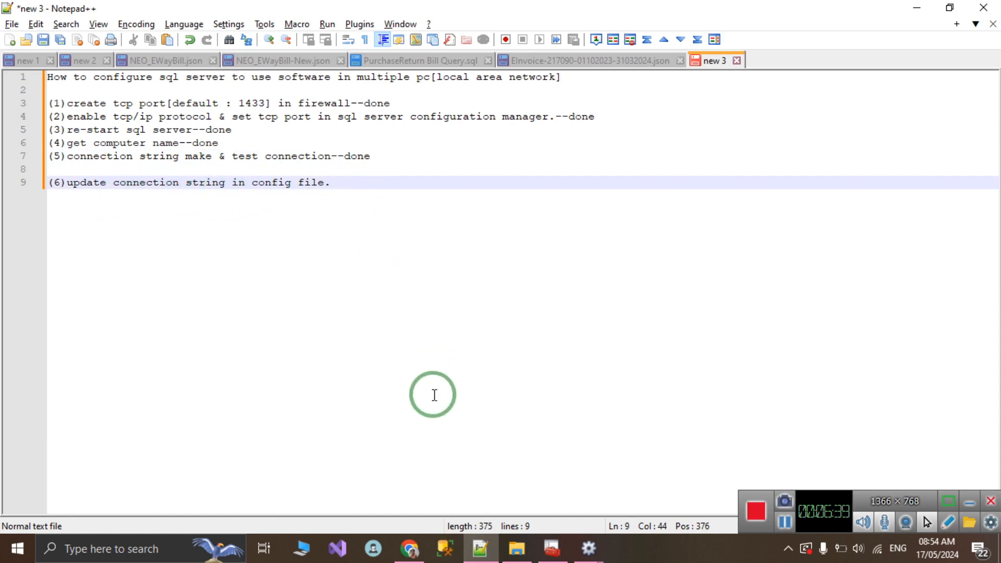
Show the desktop and open the file location of the NeoSoftWinApp shortcut.
{"action": "key", "text": "super+d"}
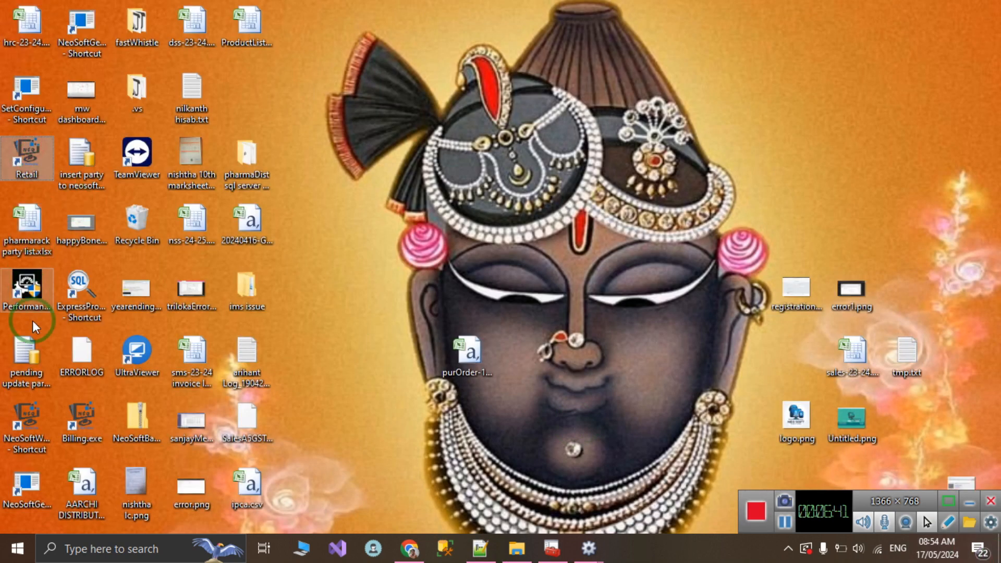
{"action": "left_click", "coordinate": [31, 414]}
{"action": "left_click", "coordinate": [88, 421]}
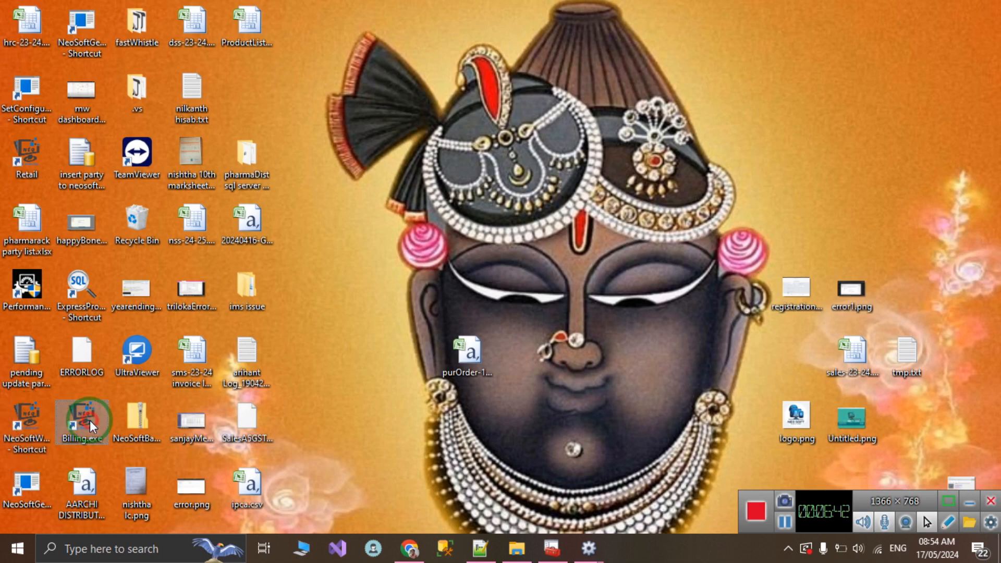
{"action": "right_click", "coordinate": [34, 419]}
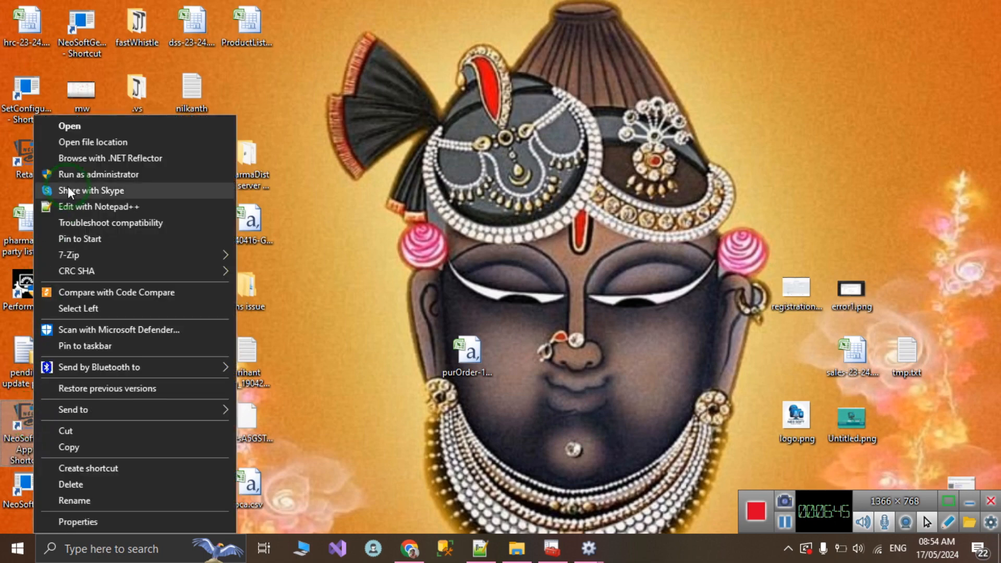
{"action": "left_click", "coordinate": [111, 140]}
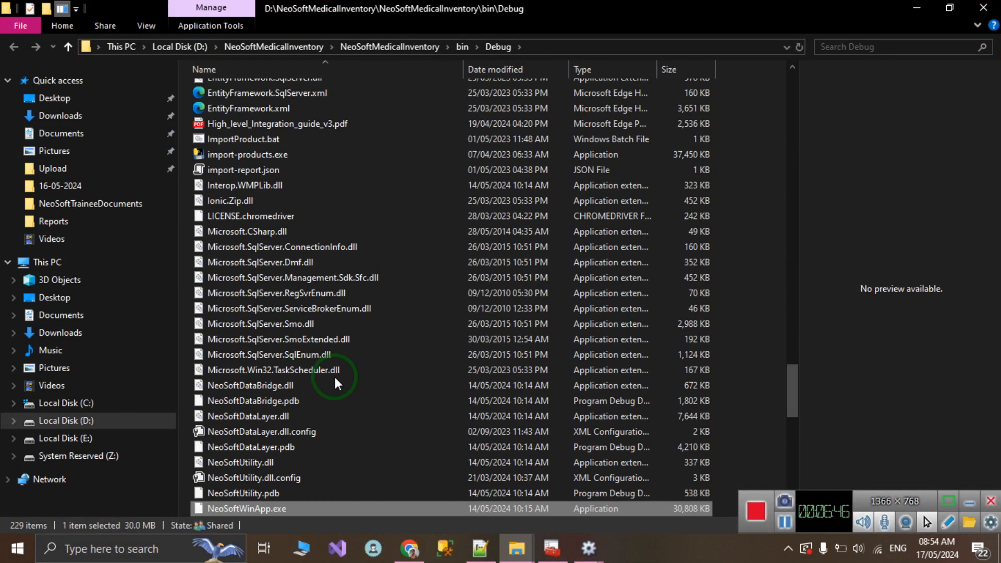
Open NeoSoftWinApp.exe.config from the Debug folder for editing in Notepad++.
{"action": "scroll", "coordinate": [323, 367], "scroll_direction": "down", "scroll_amount": 3}
{"action": "left_click", "coordinate": [273, 386]}
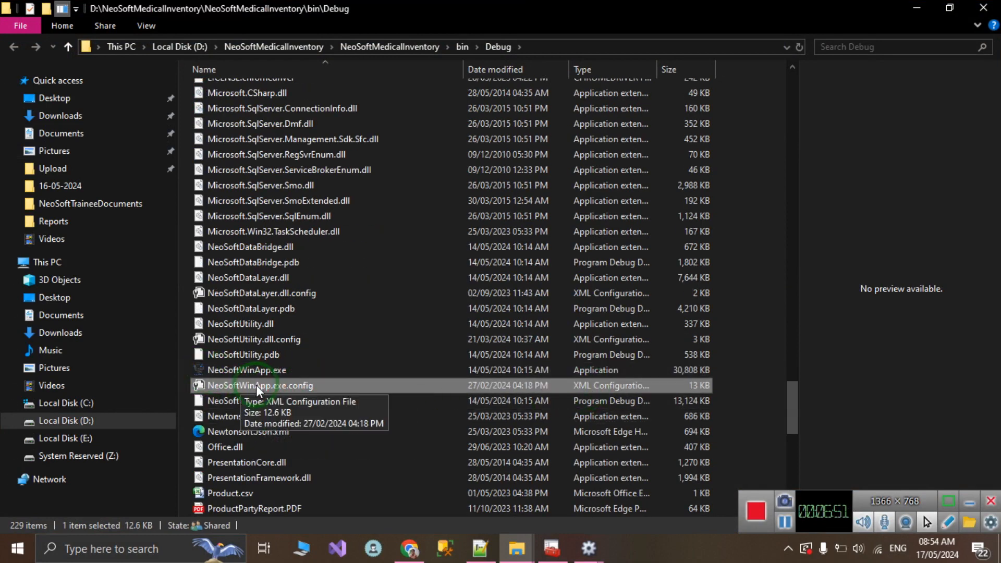
{"action": "right_click", "coordinate": [257, 387]}
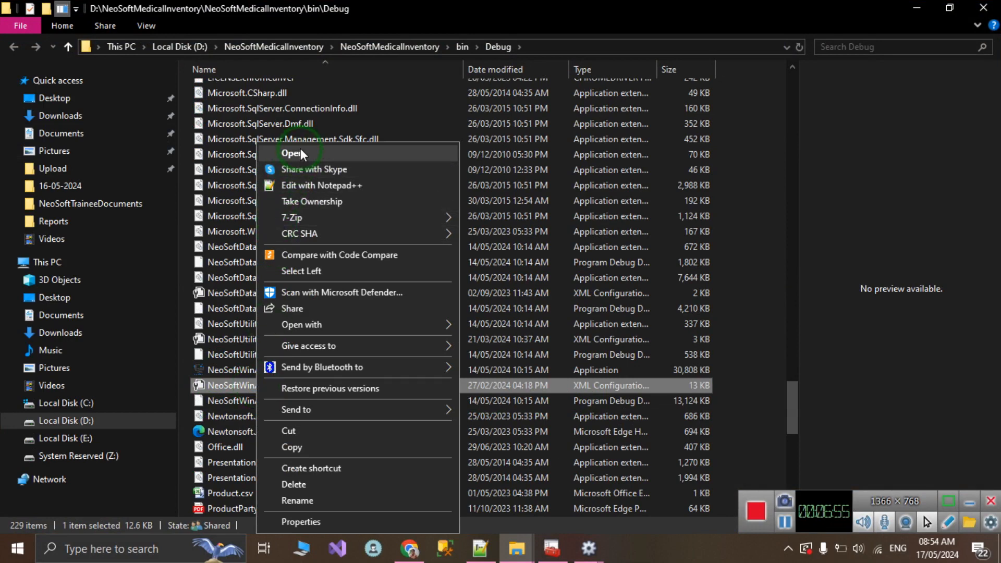
{"action": "left_click", "coordinate": [306, 186]}
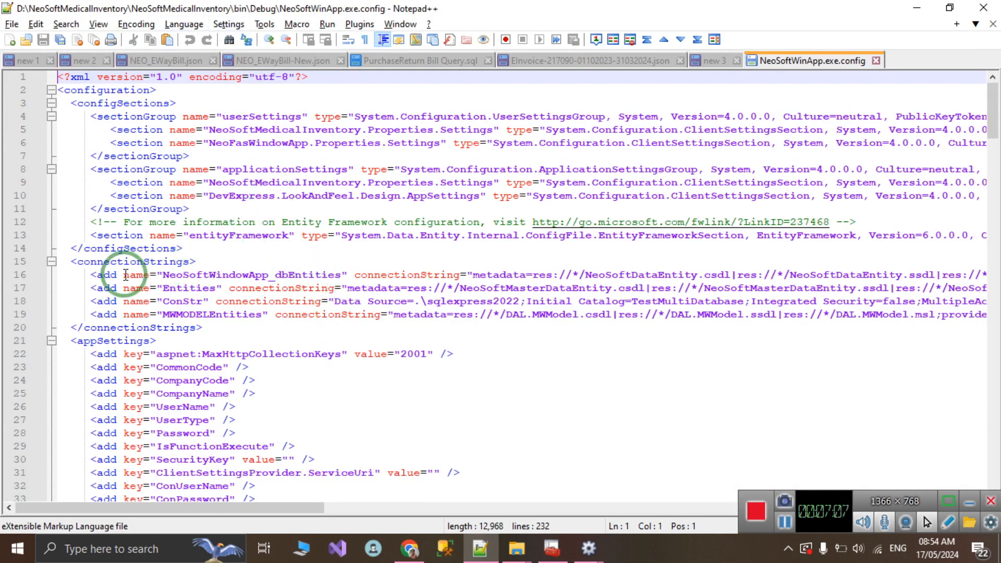
Examine the connectionStrings section and locate the data source value in the NeoSoftWindowApp_dbEntities entry.
{"action": "left_click_drag", "start_coordinate": [69, 261], "coordinate": [213, 323]}
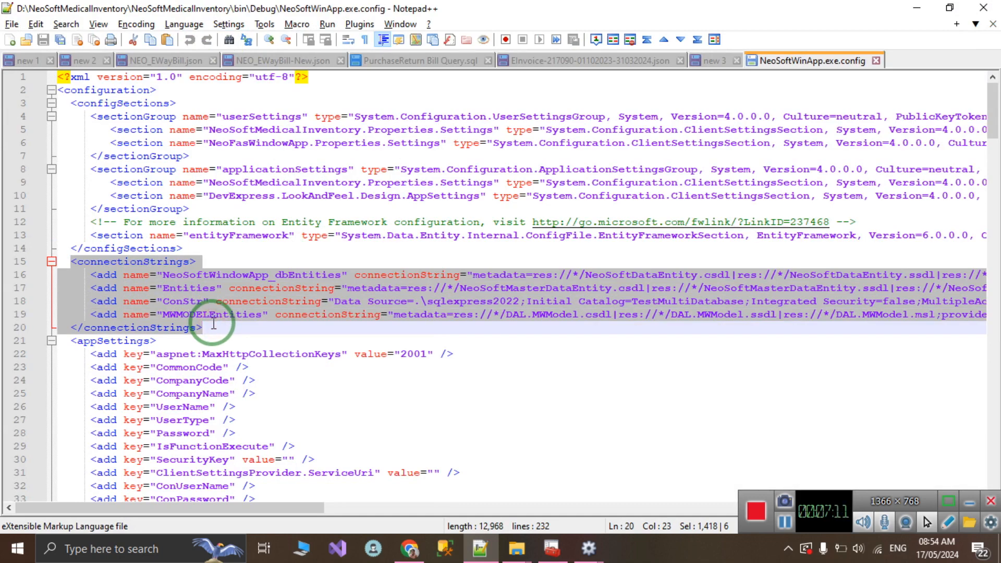
{"action": "scroll", "coordinate": [219, 324], "scroll_direction": "down", "scroll_amount": 2}
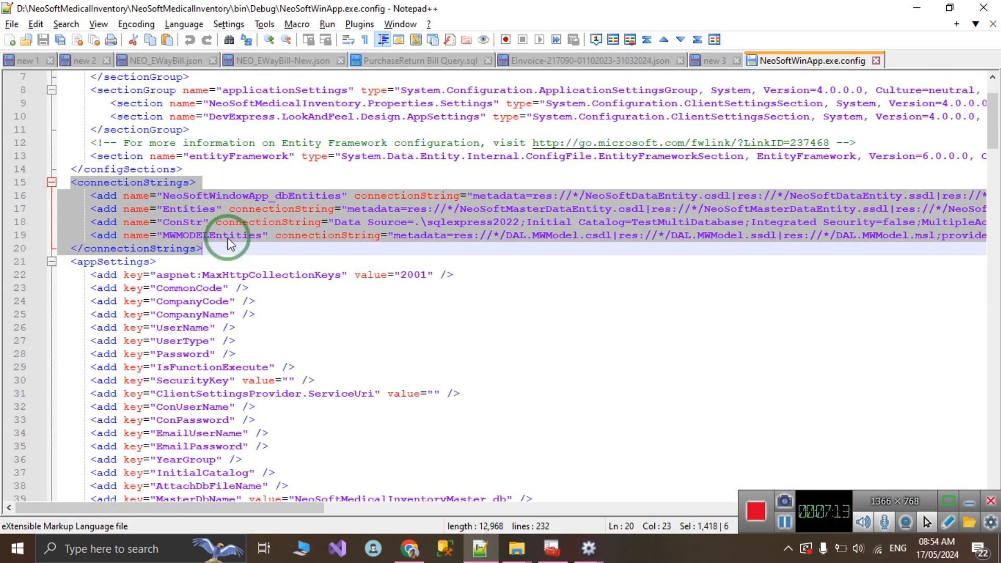
{"action": "mouse_move", "coordinate": [277, 510]}
{"action": "left_mouse_down"}
{"action": "mouse_move", "coordinate": [294, 511]}
{"action": "mouse_move", "coordinate": [271, 513]}
{"action": "left_mouse_up"}
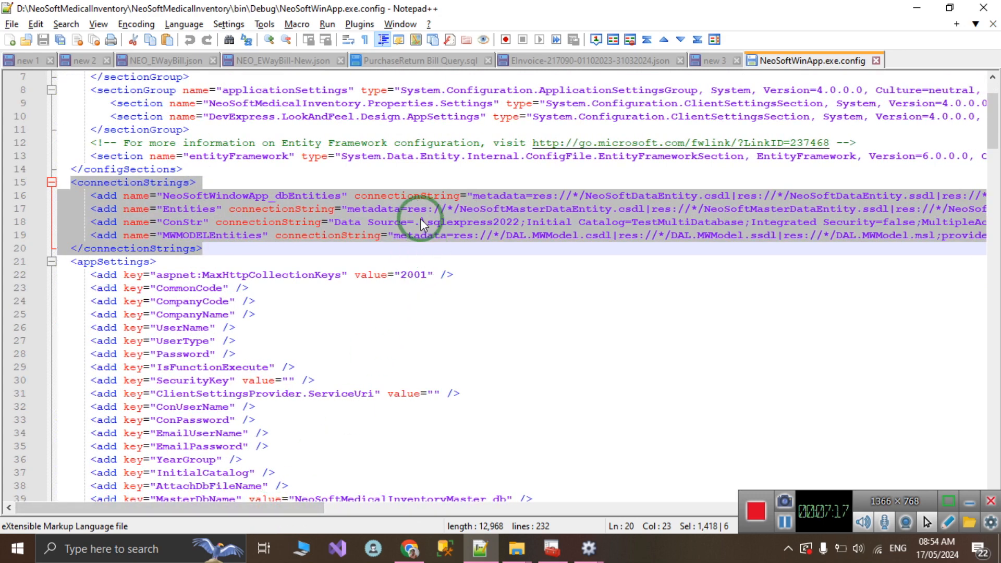
{"action": "left_click", "coordinate": [420, 196]}
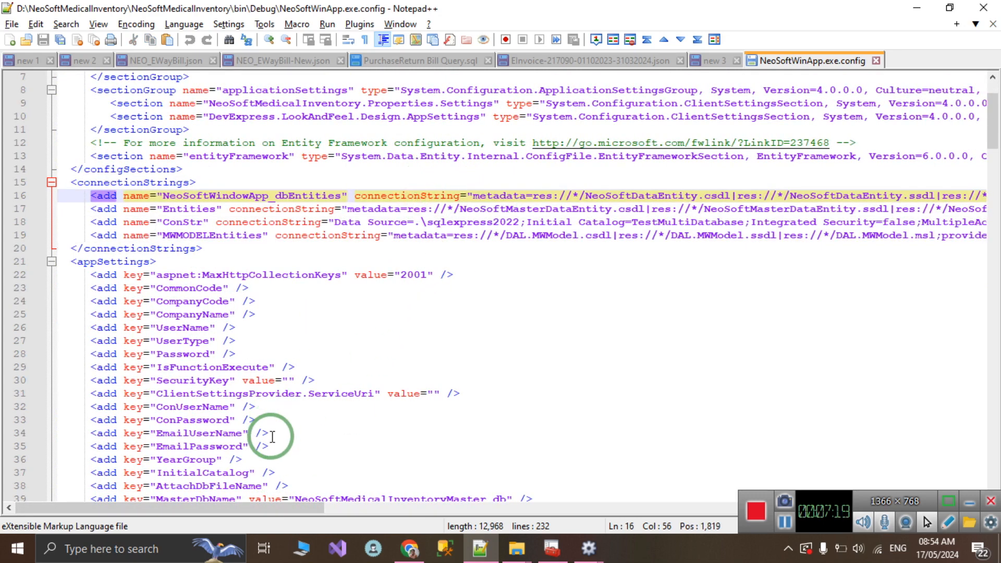
{"action": "left_click_drag", "start_coordinate": [292, 514], "coordinate": [682, 512]}
{"action": "left_click_drag", "start_coordinate": [472, 196], "coordinate": [577, 196]}
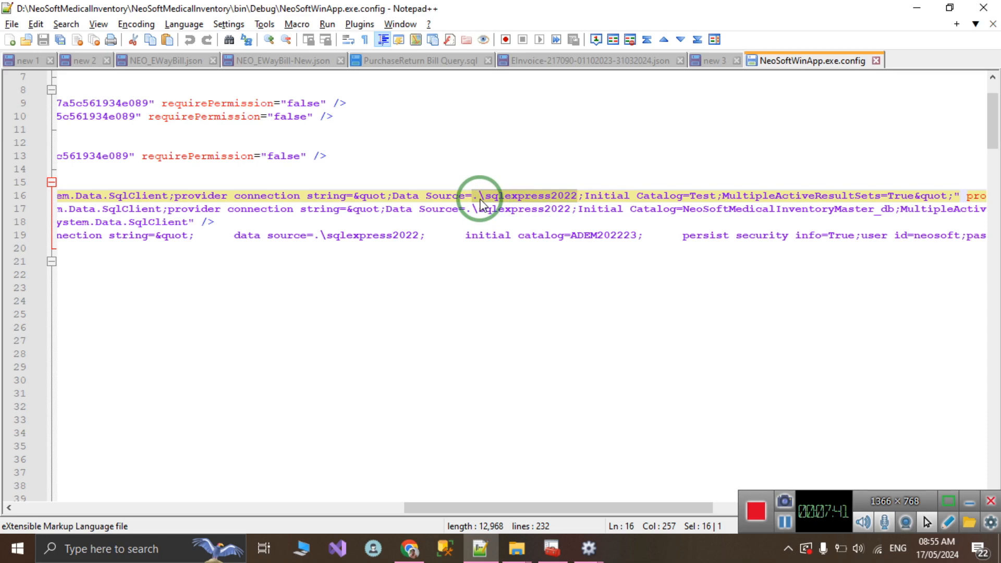
{"action": "key", "text": "ctrl+h"}
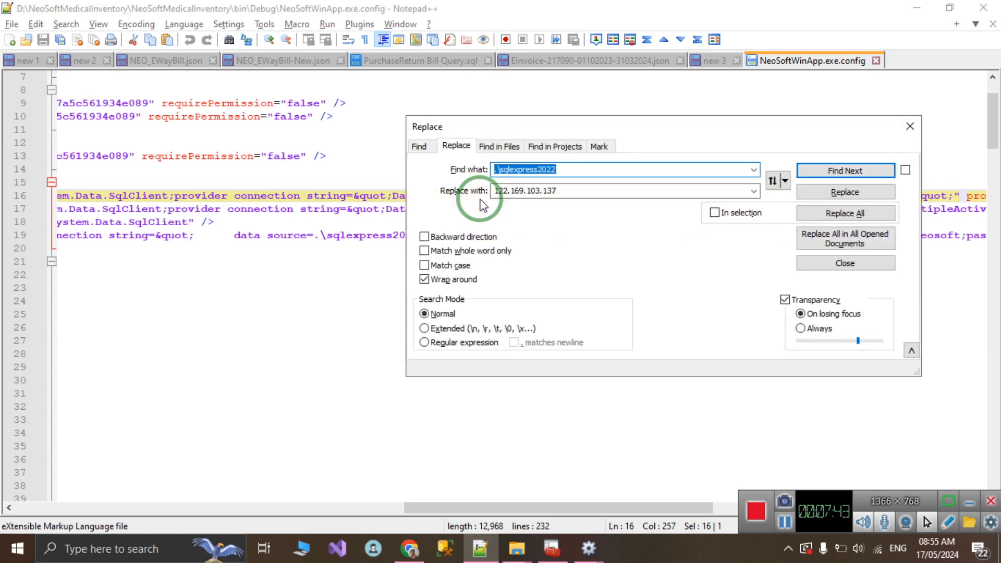
{"action": "left_click_drag", "start_coordinate": [501, 128], "coordinate": [326, 240]}
{"action": "key", "text": "Escape"}
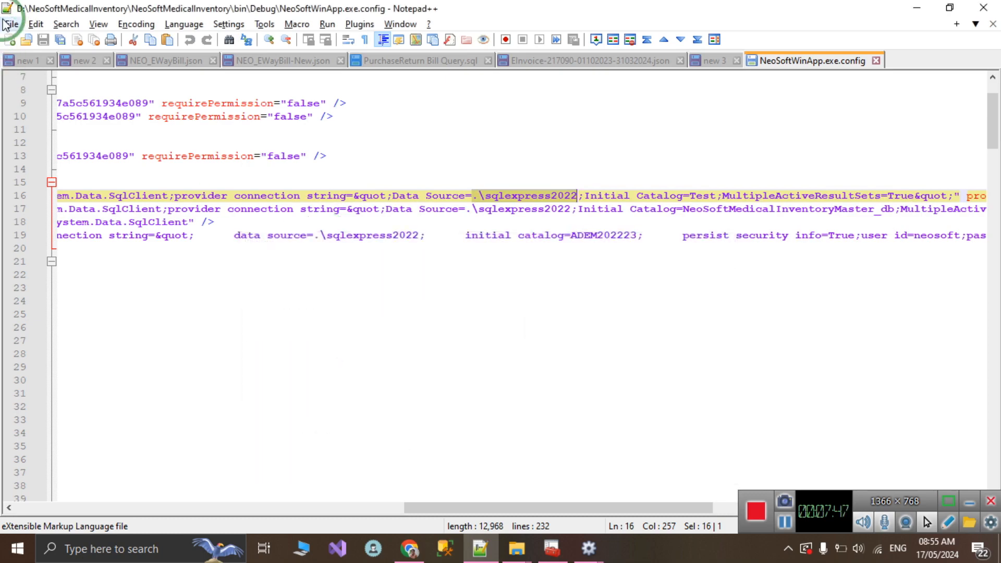
{"action": "left_click", "coordinate": [8, 8]}
{"action": "left_click", "coordinate": [93, 3]}
{"action": "left_click", "coordinate": [11, 24]}
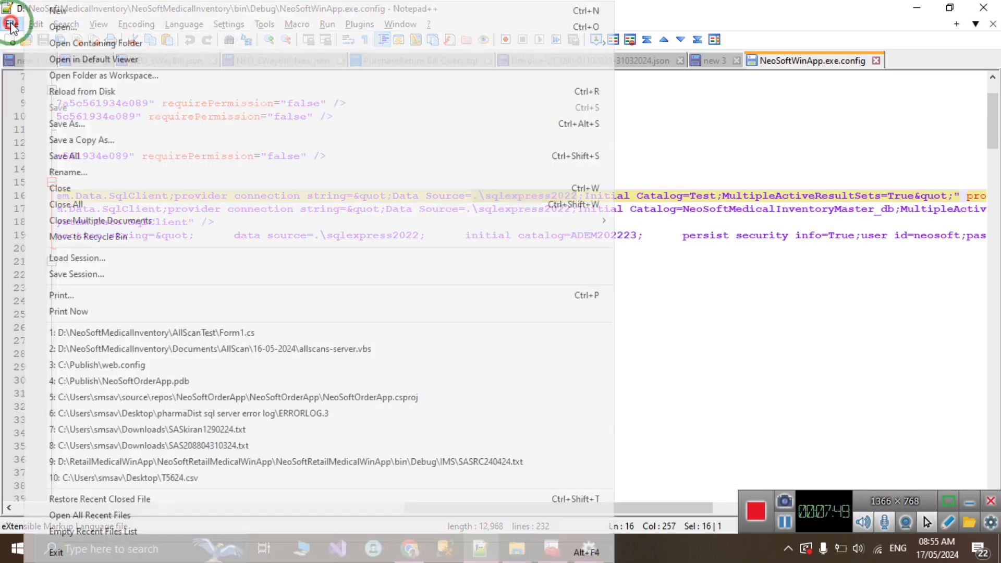
{"action": "left_click", "coordinate": [880, 126]}
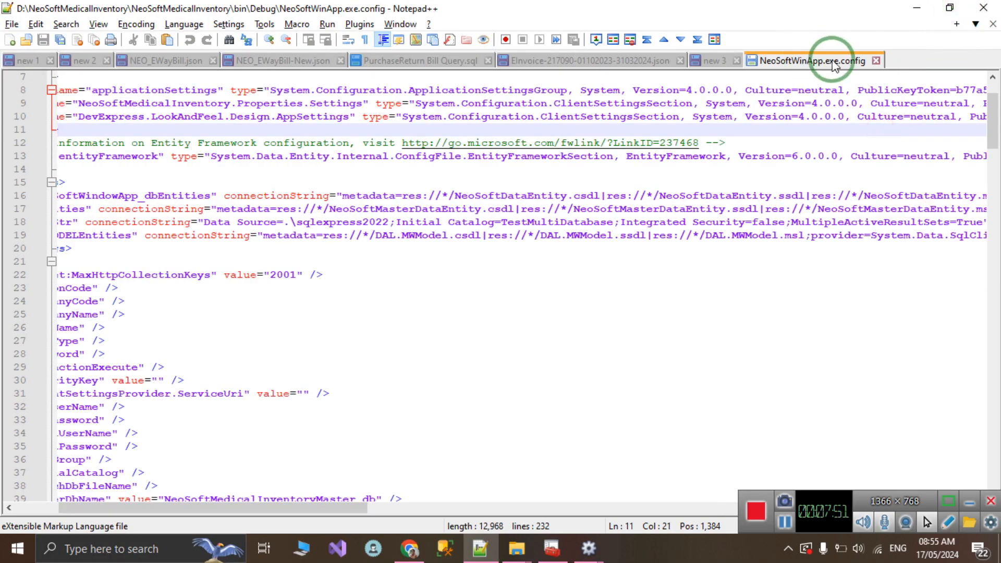
Close NeoSoftWinApp.exe.config in Notepad++ and reopen it from the Debug folder in File Explorer with its default program.
{"action": "left_click", "coordinate": [876, 60]}
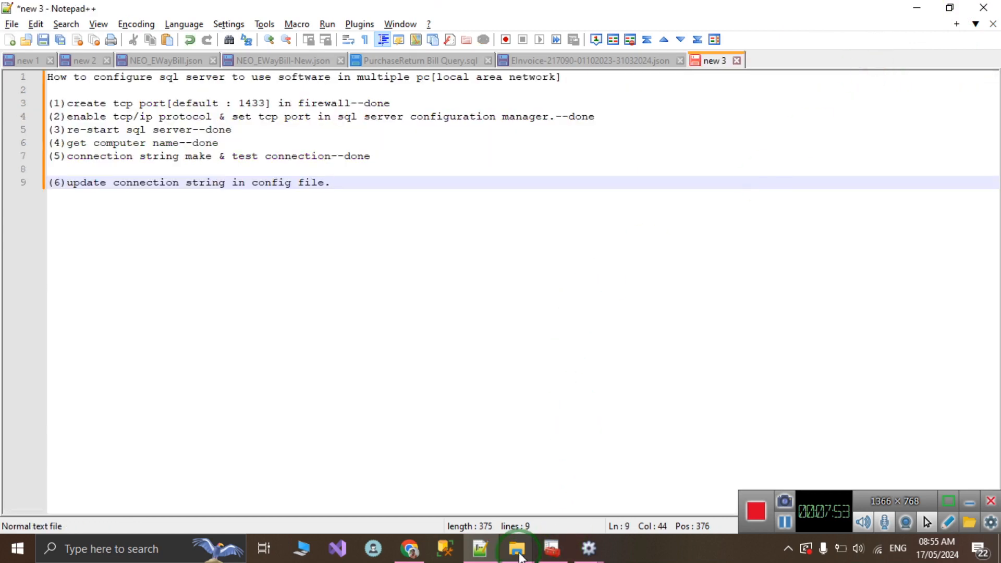
{"action": "mouse_move", "coordinate": [516, 548]}
{"action": "left_click", "coordinate": [565, 483]}
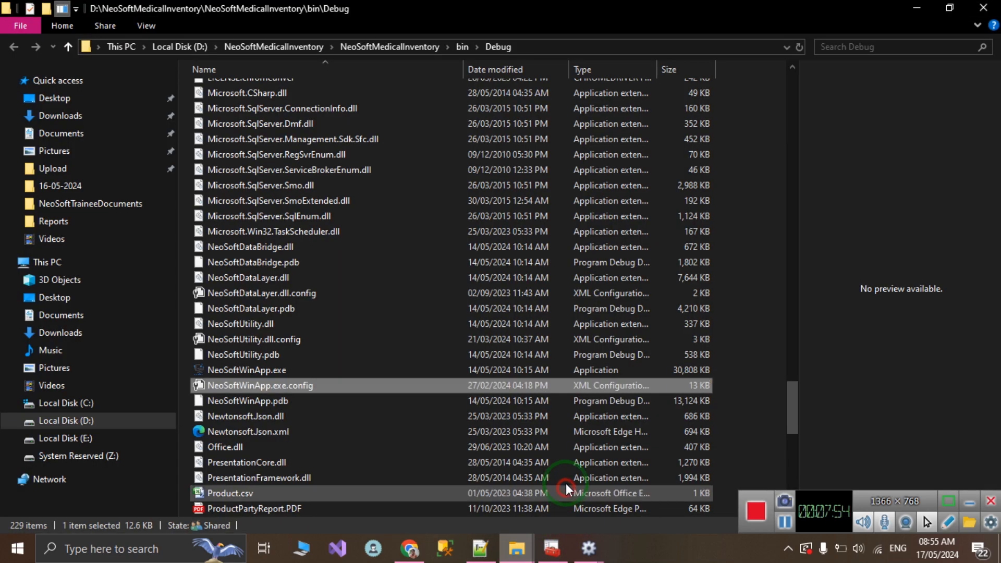
{"action": "right_click", "coordinate": [233, 386]}
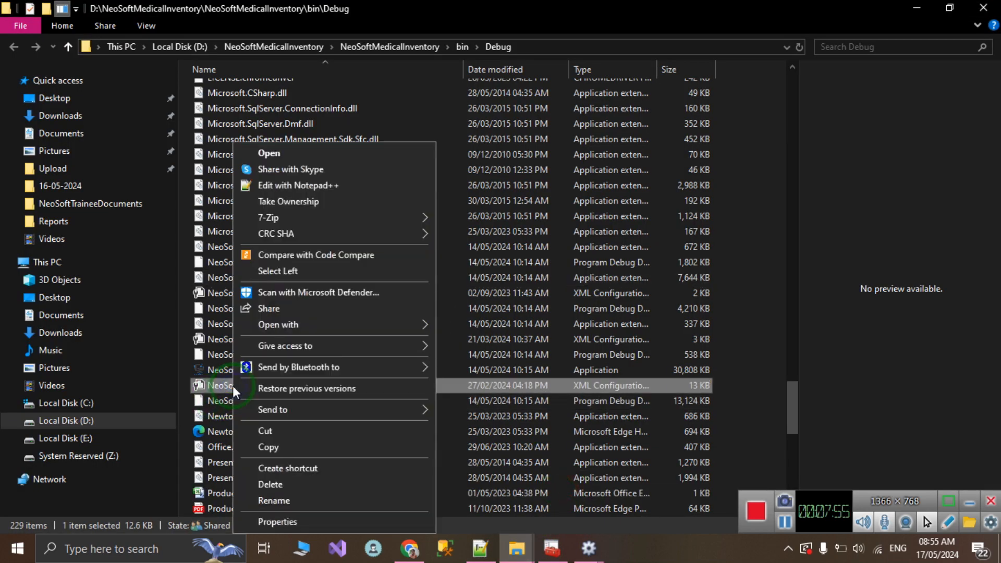
{"action": "left_click", "coordinate": [273, 153]}
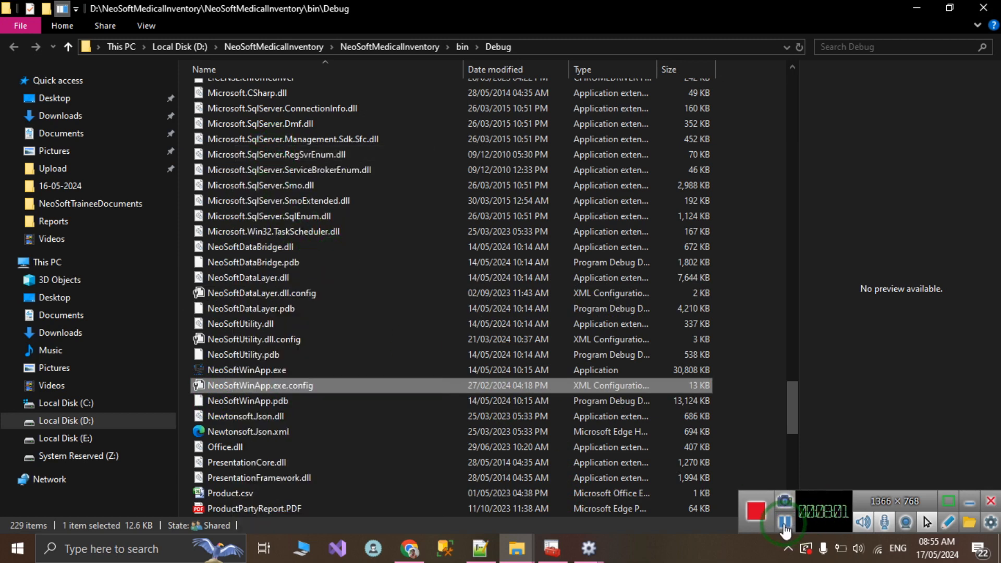
Open NeoSoftWinApp.exe.config in a maximized Notepad window, making Notepad the default program for .config files.
{"action": "right_click", "coordinate": [245, 385]}
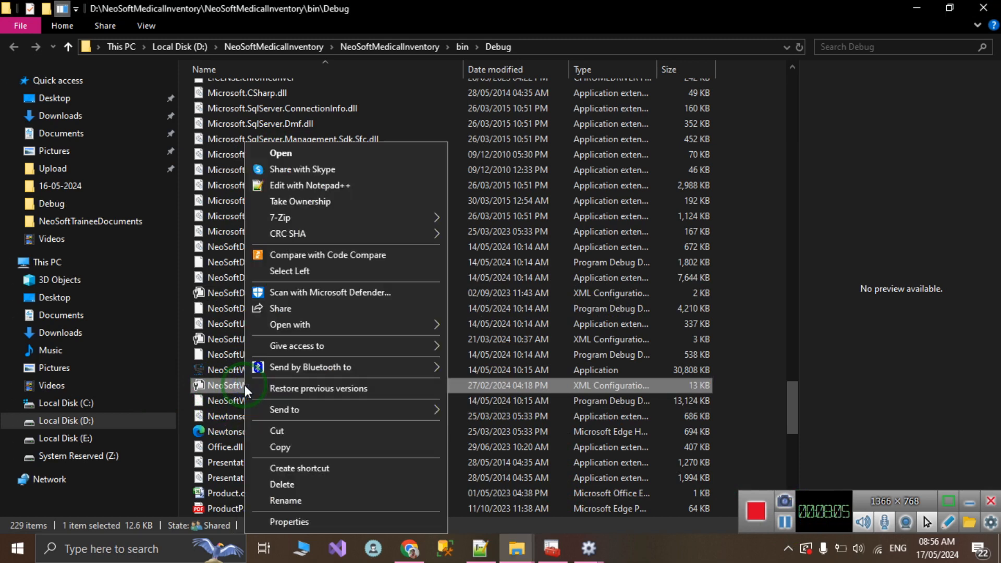
{"action": "left_click", "coordinate": [308, 330]}
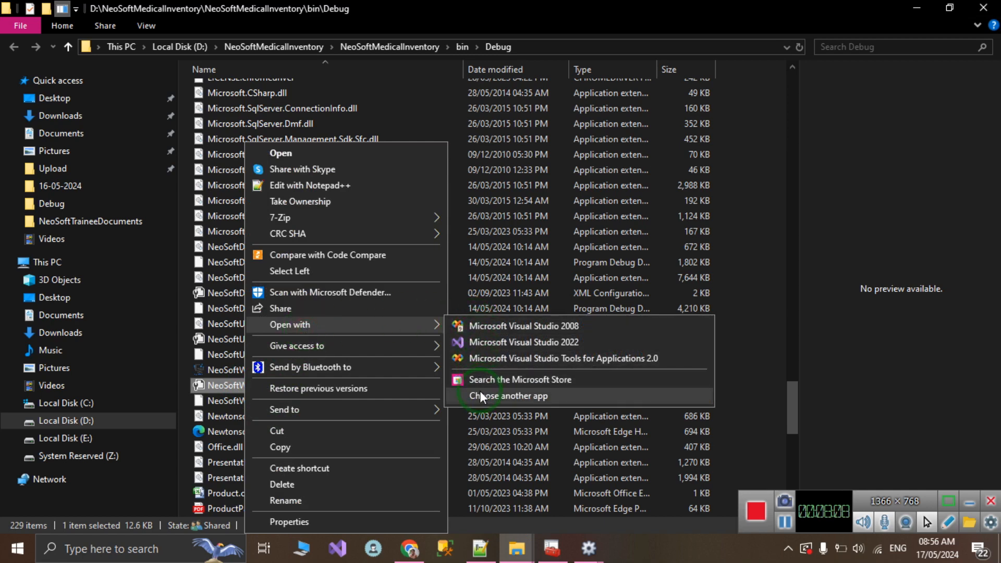
{"action": "left_click", "coordinate": [515, 396]}
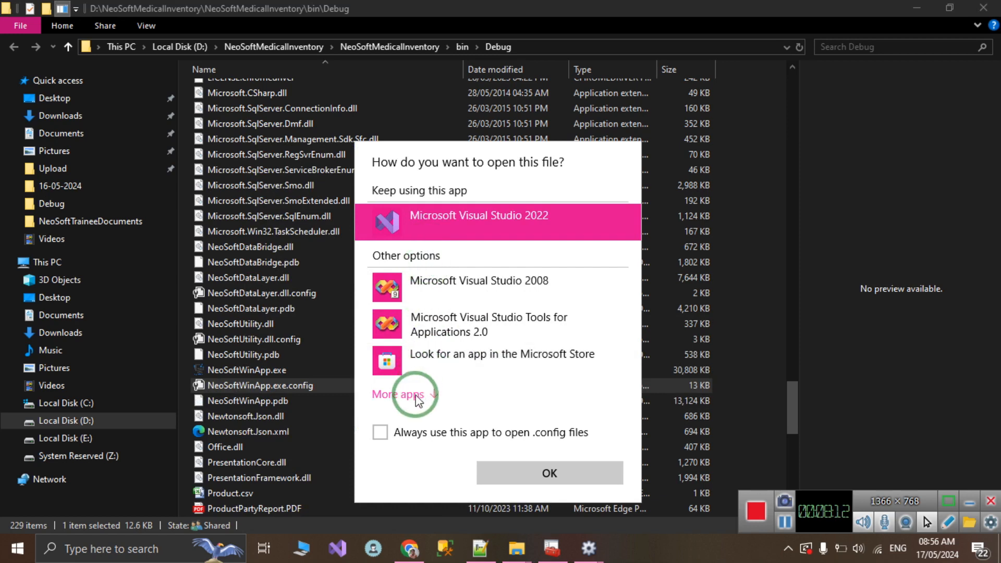
{"action": "left_click", "coordinate": [418, 391]}
{"action": "scroll", "coordinate": [417, 393], "scroll_direction": "down", "scroll_amount": 5}
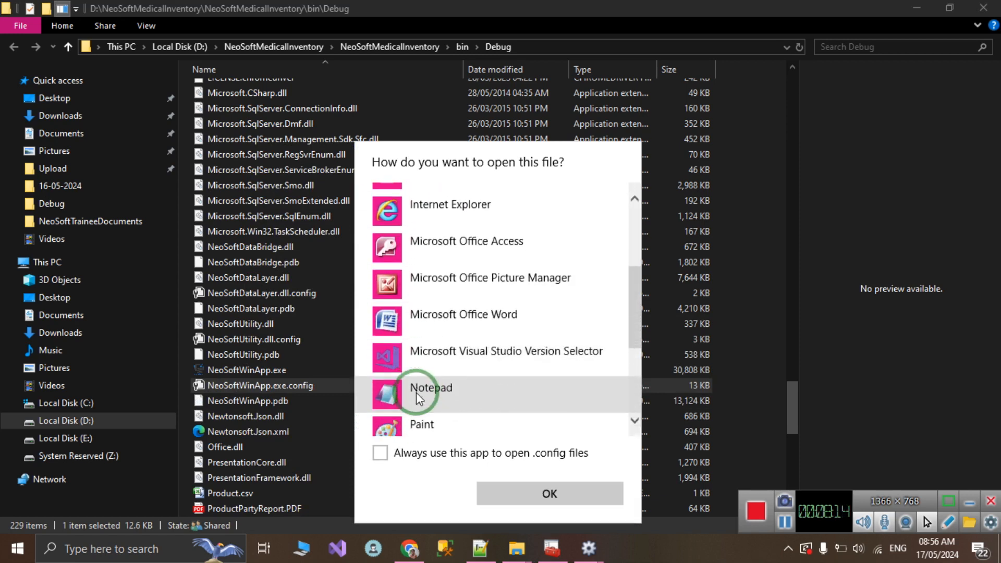
{"action": "left_click", "coordinate": [437, 348]}
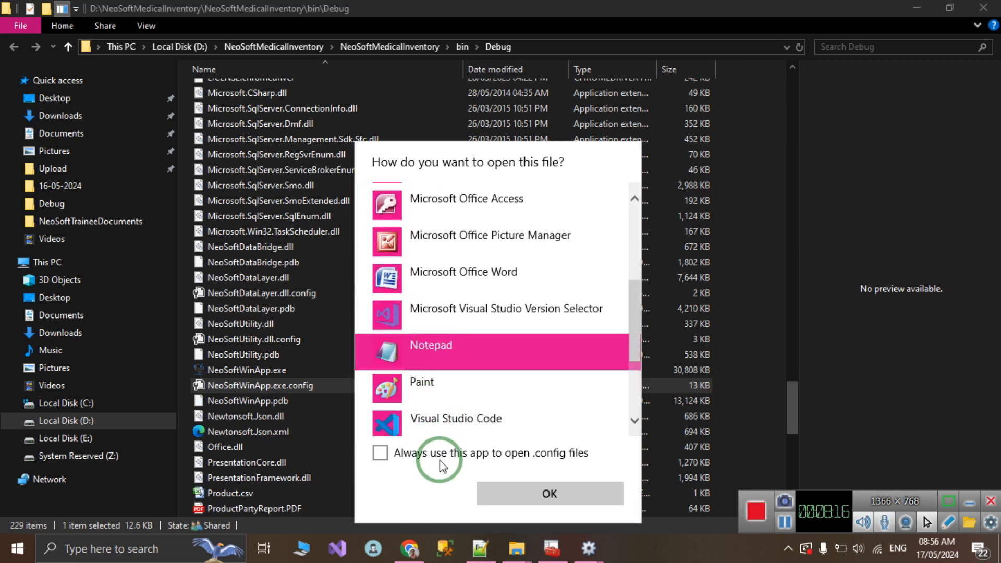
{"action": "left_click", "coordinate": [418, 455]}
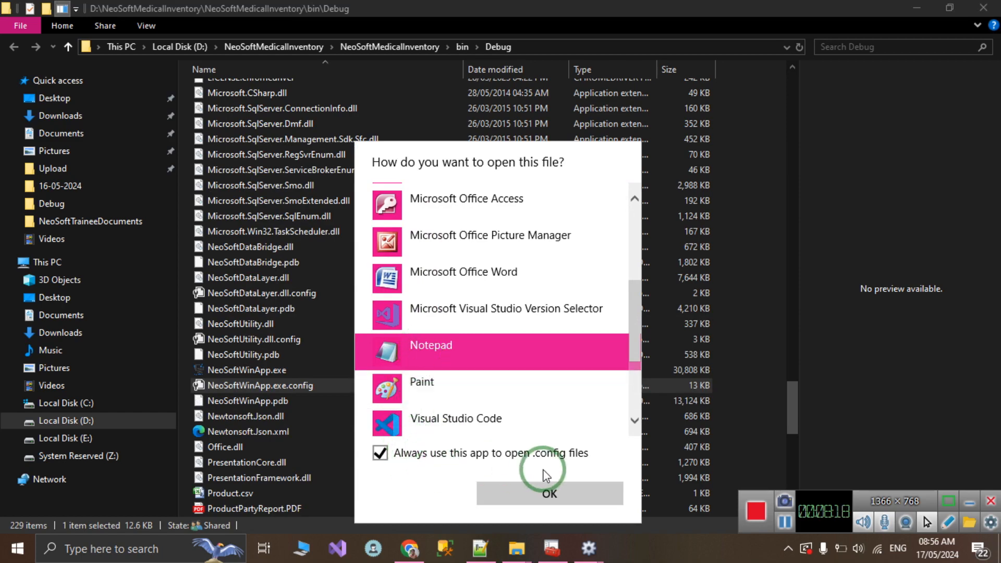
{"action": "left_click", "coordinate": [509, 494]}
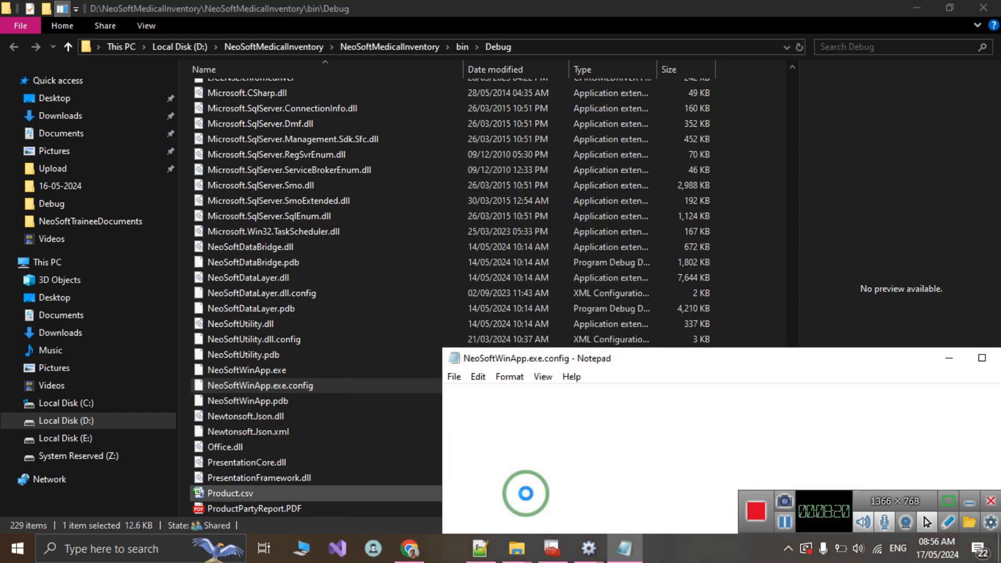
{"action": "left_click", "coordinate": [981, 358]}
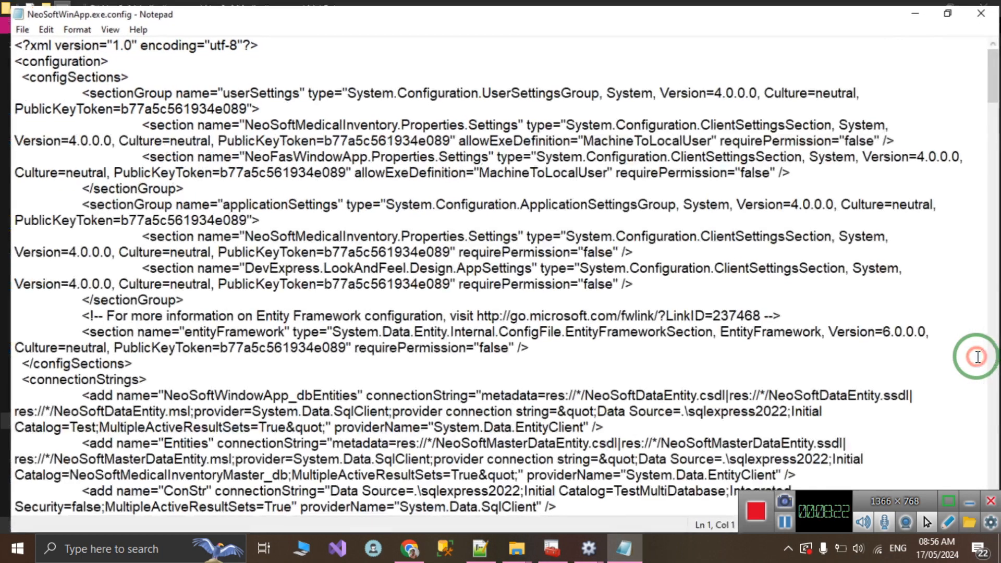
Find the connectionStrings section and select the data source .\sqlexpress2022 in the NeoSoftWindowApp_dbEntities entry.
{"action": "left_click", "coordinate": [73, 176]}
{"action": "scroll", "coordinate": [63, 173], "scroll_direction": "down", "scroll_amount": 3}
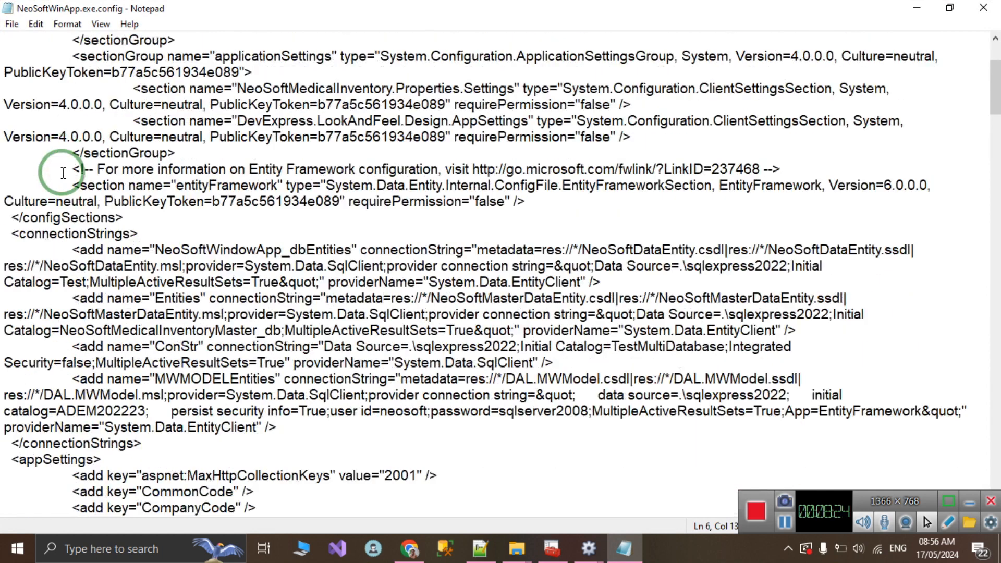
{"action": "scroll", "coordinate": [63, 172], "scroll_direction": "down", "scroll_amount": 2}
{"action": "left_click_drag", "start_coordinate": [11, 137], "coordinate": [149, 347]}
{"action": "left_click", "coordinate": [148, 347]}
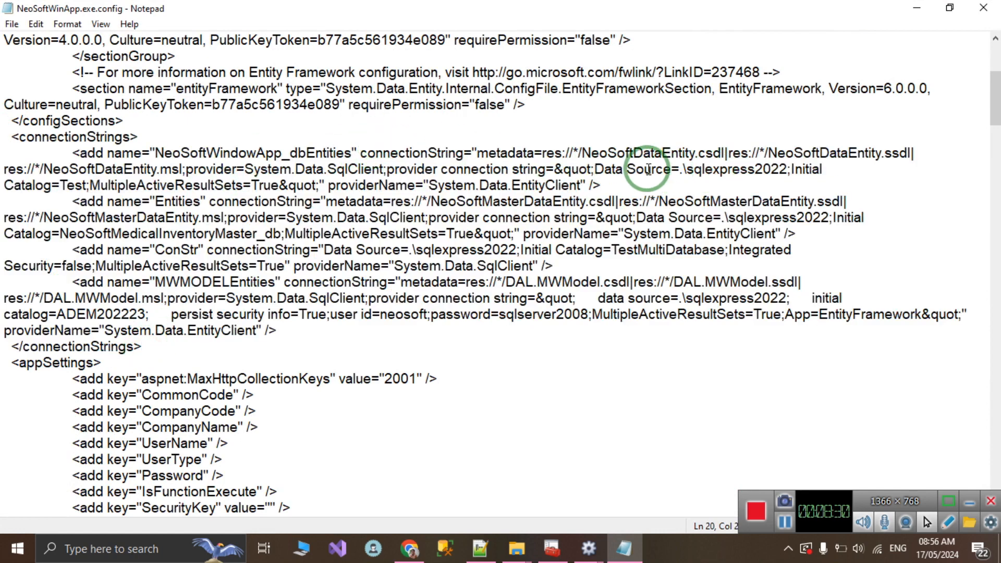
{"action": "left_click_drag", "start_coordinate": [679, 169], "coordinate": [789, 167]}
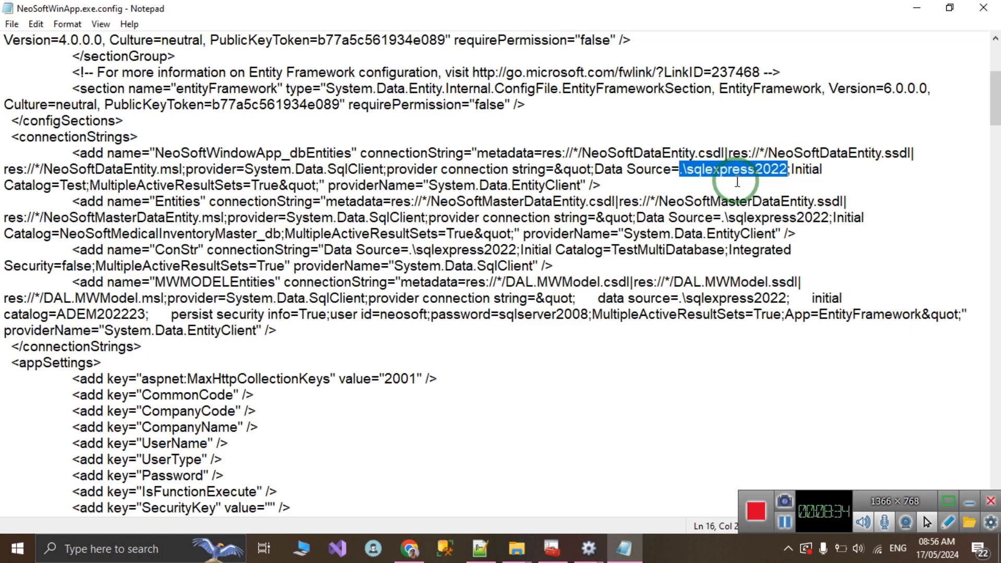
Start a text replacement in the config file with .\sqlexpress2022 as the search text.
{"action": "left_click", "coordinate": [14, 24]}
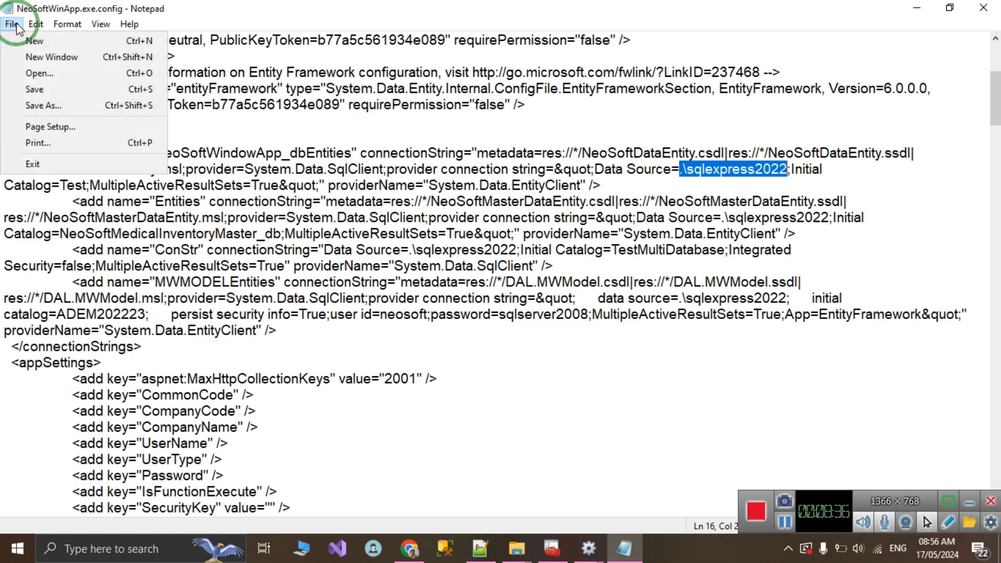
{"action": "left_click", "coordinate": [36, 25]}
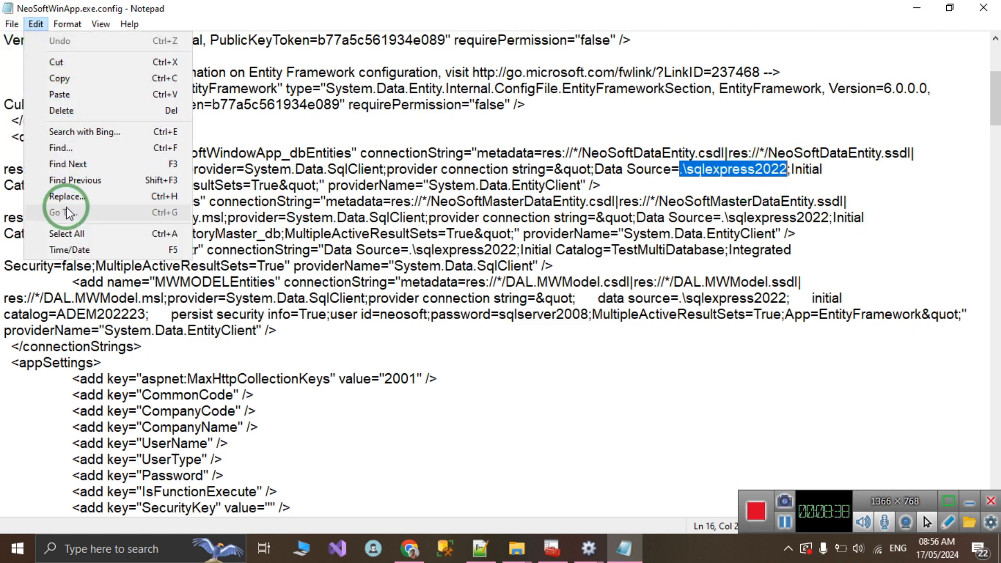
{"action": "left_click", "coordinate": [179, 195]}
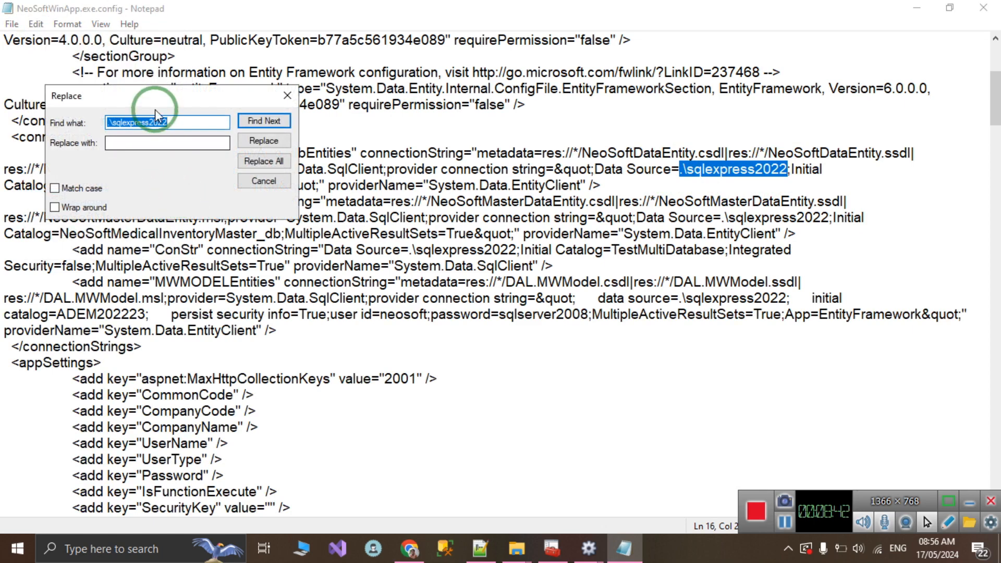
{"action": "left_click_drag", "start_coordinate": [165, 100], "coordinate": [254, 218]}
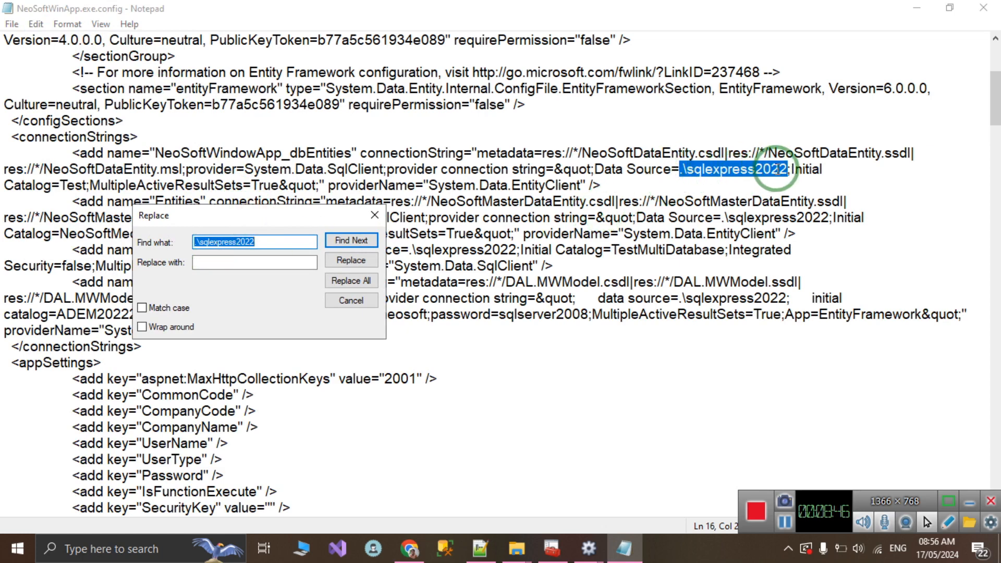
{"action": "left_click", "coordinate": [266, 242]}
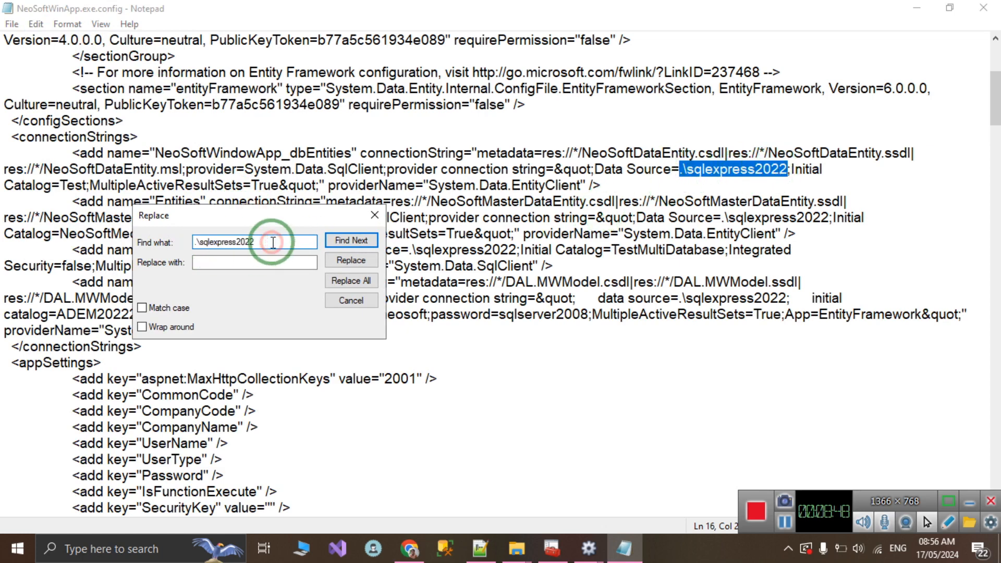
{"action": "left_click_drag", "start_coordinate": [236, 241], "coordinate": [269, 242]}
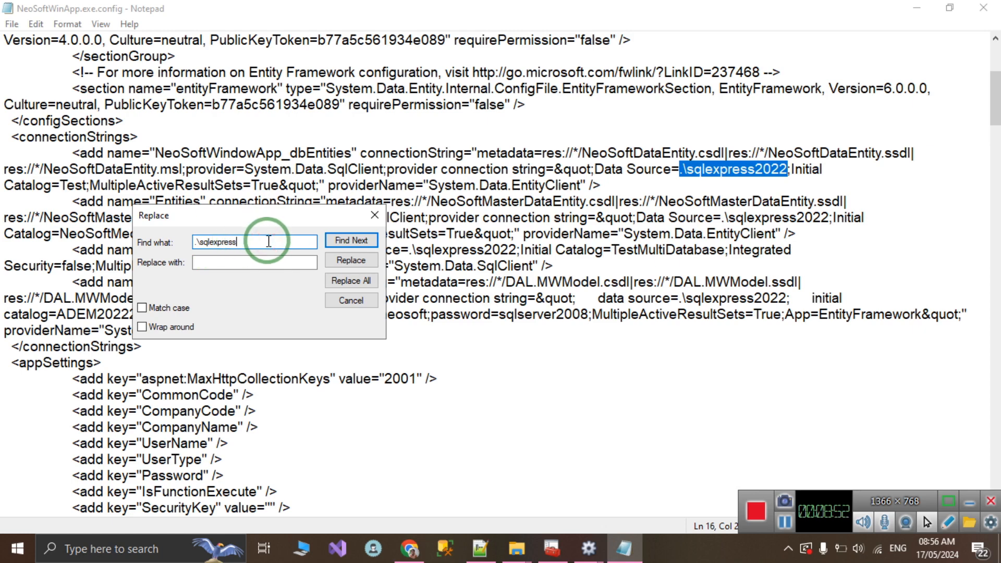
{"action": "type", "text": "2022"}
Copy the server name with port 1433 from TestConnectionWinForm and replace every .\sqlexpress2022 in the config file with it.
{"action": "left_click", "coordinate": [234, 263]}
{"action": "mouse_move", "coordinate": [589, 549]}
{"action": "left_click", "coordinate": [619, 511]}
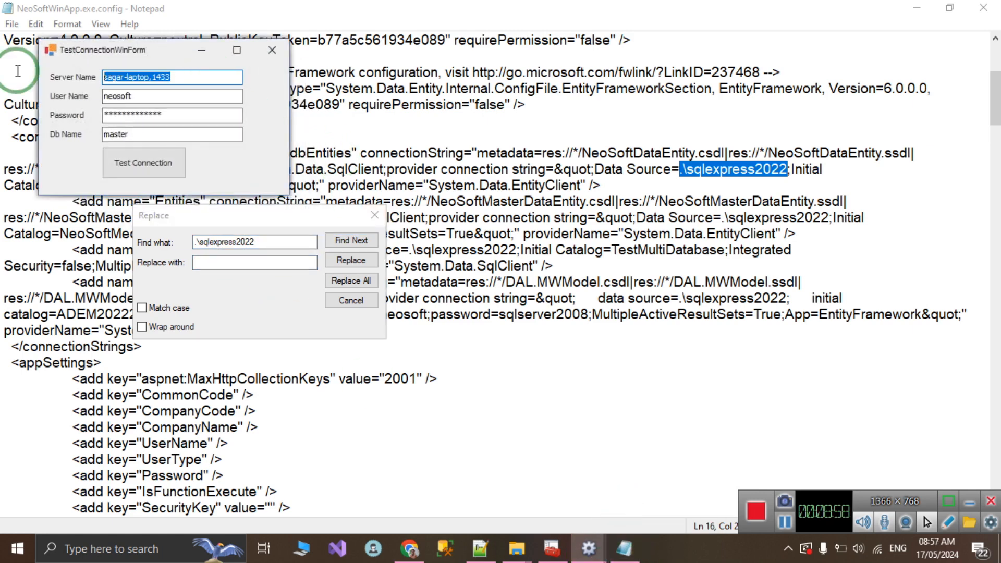
{"action": "right_click", "coordinate": [133, 78]}
{"action": "left_click", "coordinate": [152, 120]}
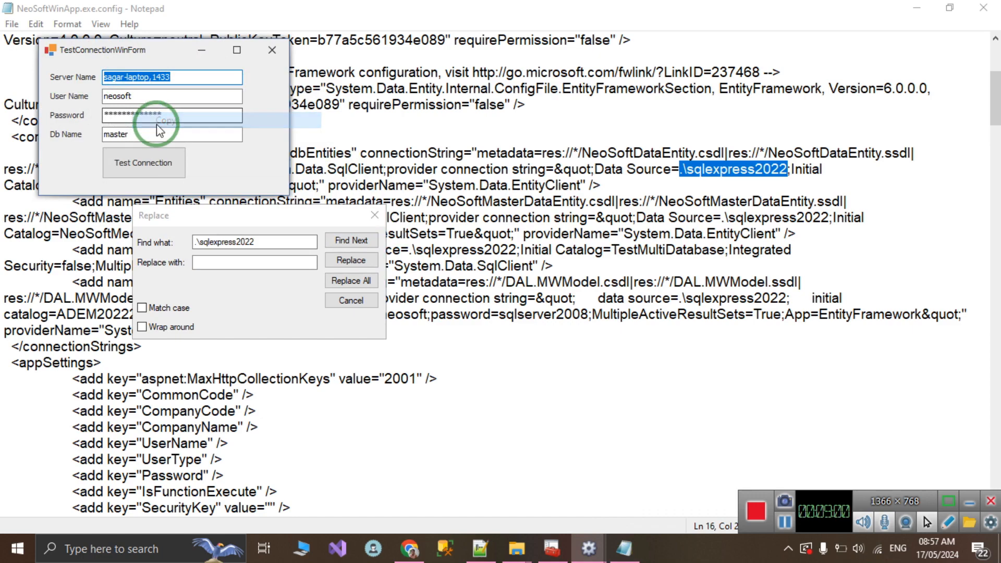
{"action": "left_click", "coordinate": [211, 262]}
{"action": "right_click", "coordinate": [216, 264]}
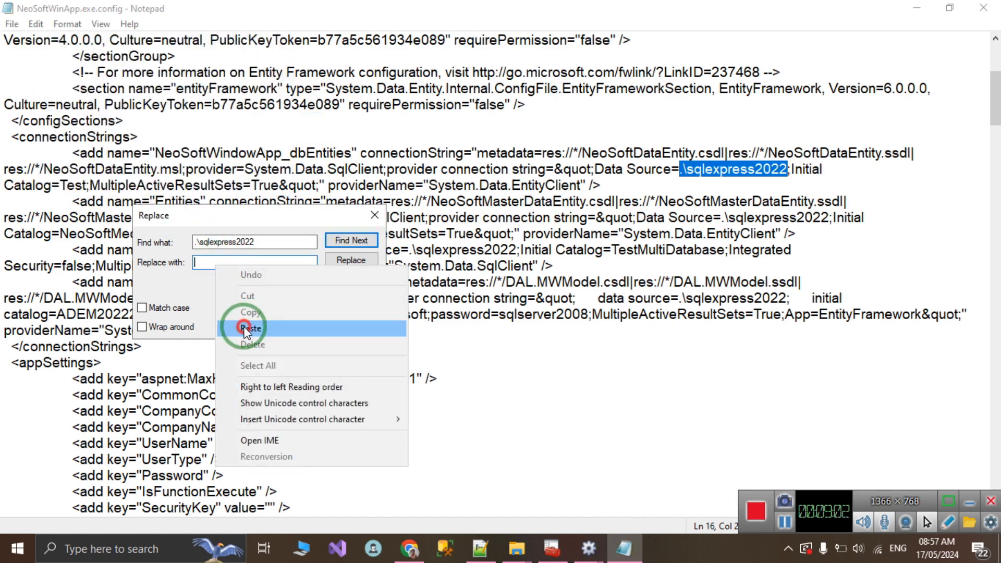
{"action": "left_click", "coordinate": [246, 328]}
{"action": "left_click", "coordinate": [250, 263]}
{"action": "left_click", "coordinate": [261, 266]}
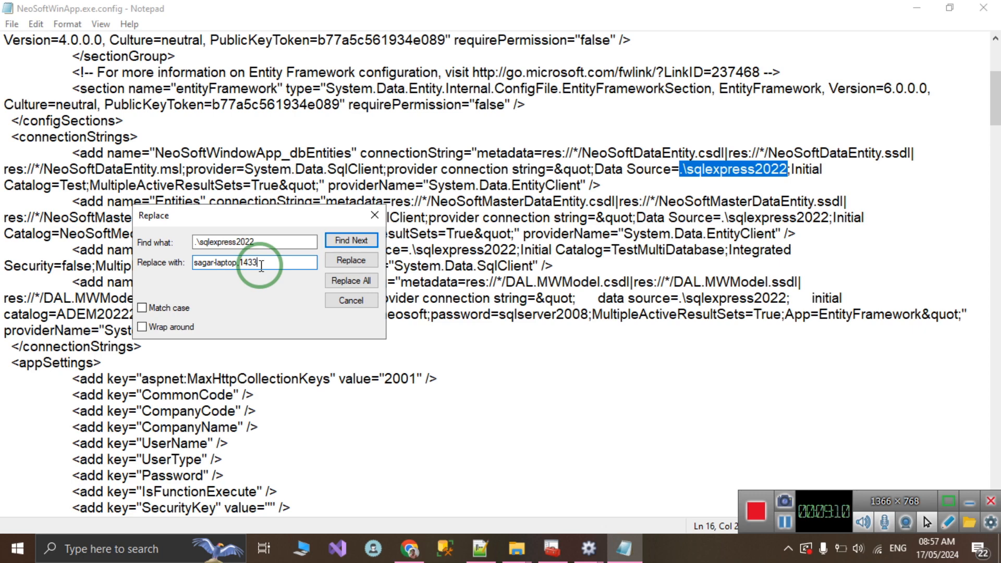
{"action": "left_click", "coordinate": [358, 291]}
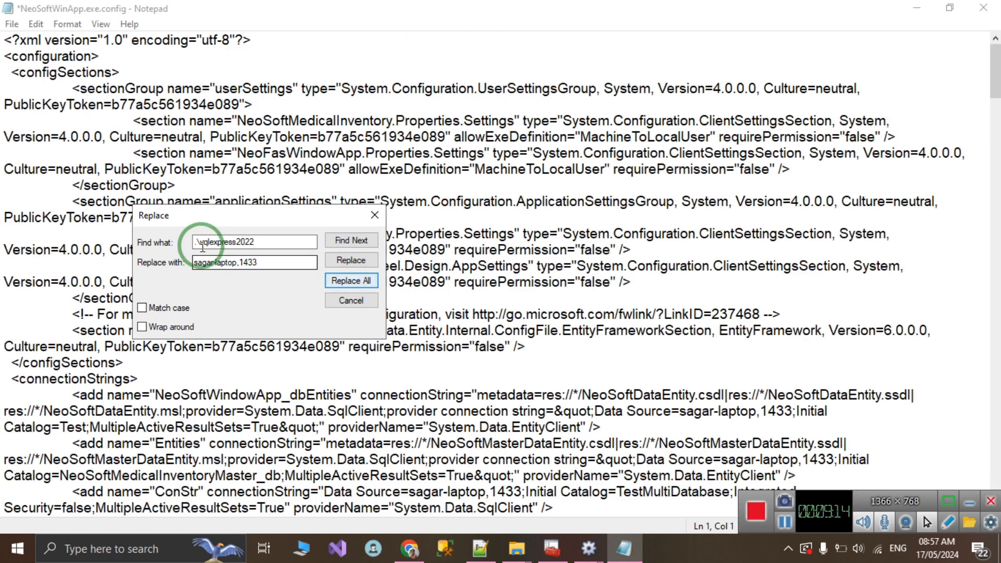
Close the replacement dialog and check the data source in each of the four connectionStrings entries of the config file.
{"action": "left_click", "coordinate": [374, 215]}
{"action": "scroll", "coordinate": [180, 225], "scroll_direction": "down", "scroll_amount": 4}
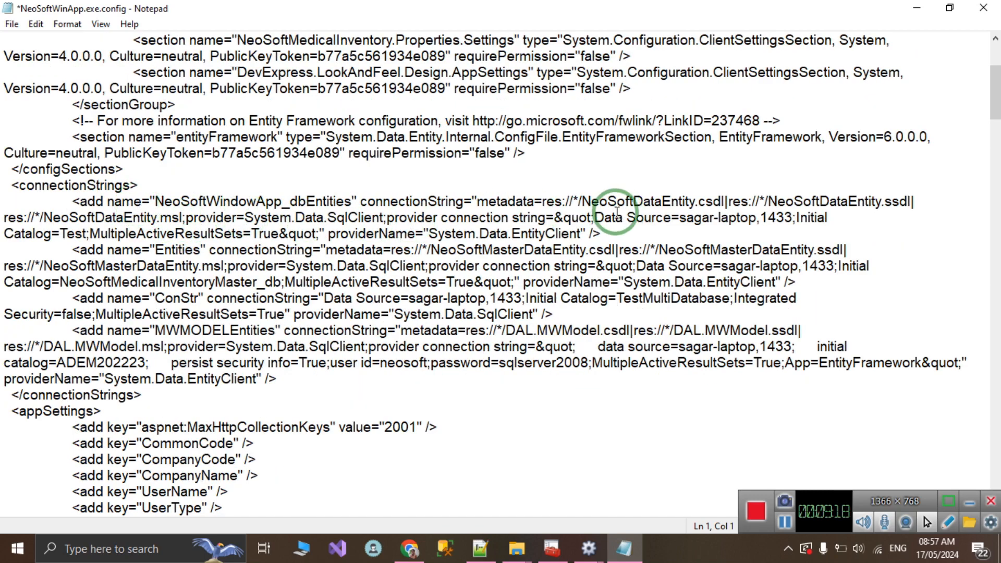
{"action": "left_click_drag", "start_coordinate": [680, 218], "coordinate": [794, 218]}
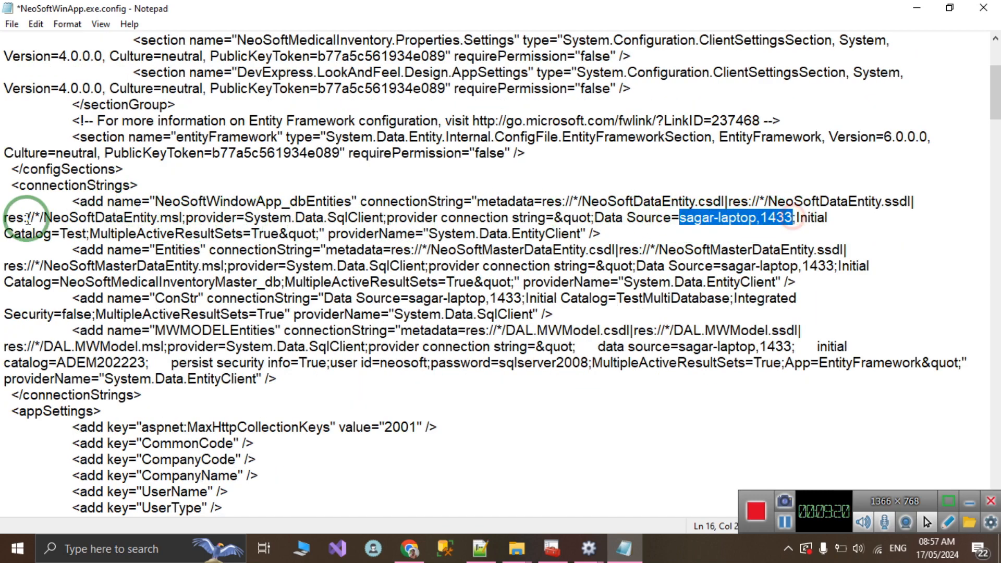
{"action": "left_click_drag", "start_coordinate": [19, 191], "coordinate": [139, 413]}
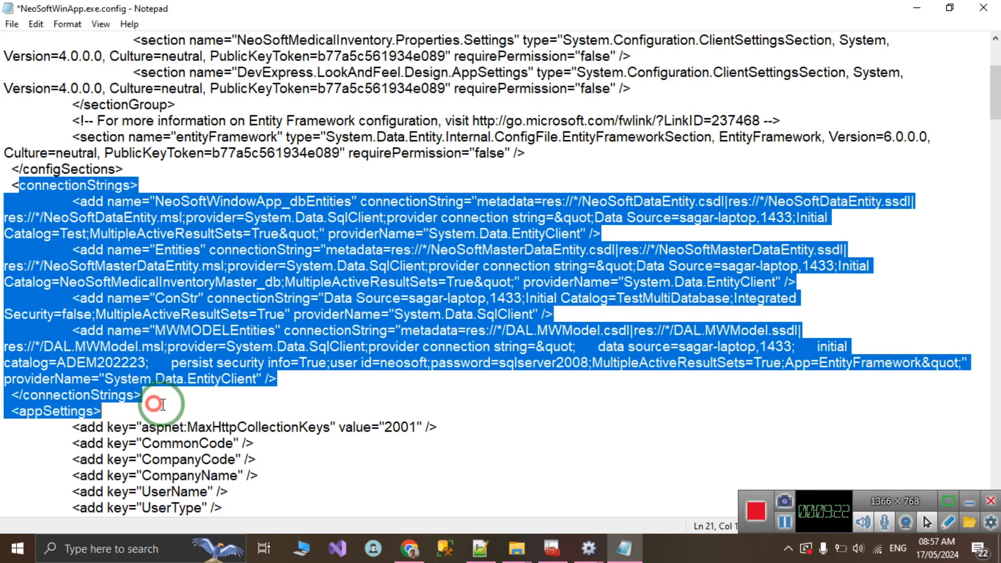
{"action": "left_click", "coordinate": [713, 224]}
{"action": "left_click_drag", "start_coordinate": [90, 235], "coordinate": [815, 281]}
{"action": "left_click_drag", "start_coordinate": [721, 266], "coordinate": [835, 267]}
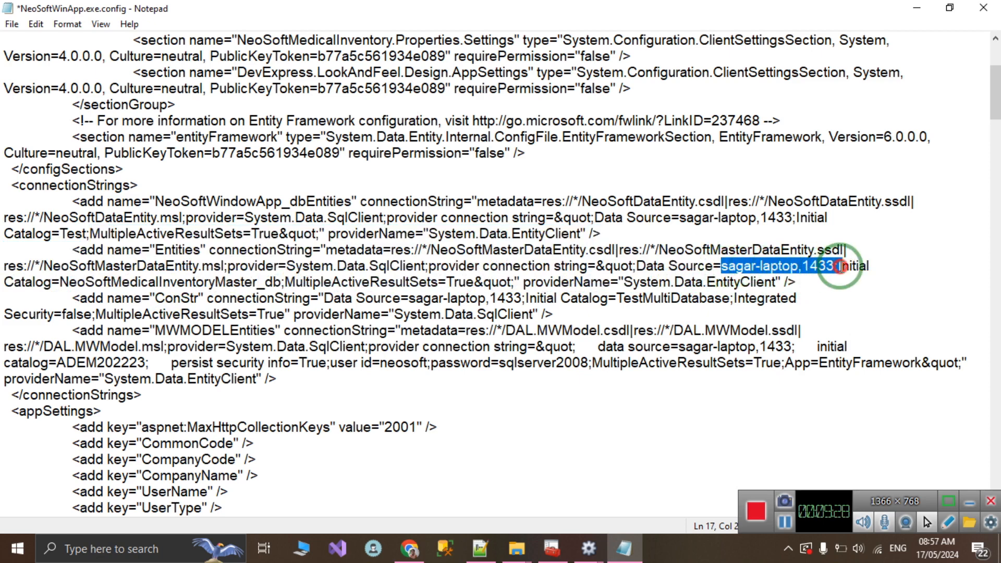
{"action": "left_click_drag", "start_coordinate": [409, 298], "coordinate": [523, 298]}
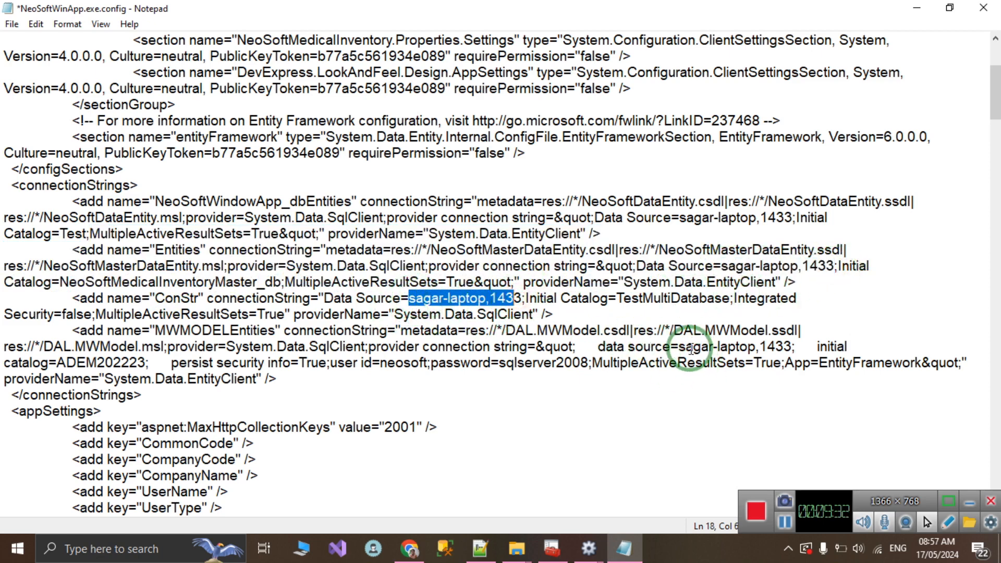
{"action": "left_click_drag", "start_coordinate": [694, 347], "coordinate": [787, 348]}
{"action": "left_click", "coordinate": [605, 250]}
Save NeoSoftWinApp.exe.config, then close it and the TestConnectionWinForm window.
{"action": "left_click", "coordinate": [11, 24]}
{"action": "left_click", "coordinate": [35, 90]}
{"action": "left_click", "coordinate": [984, 8]}
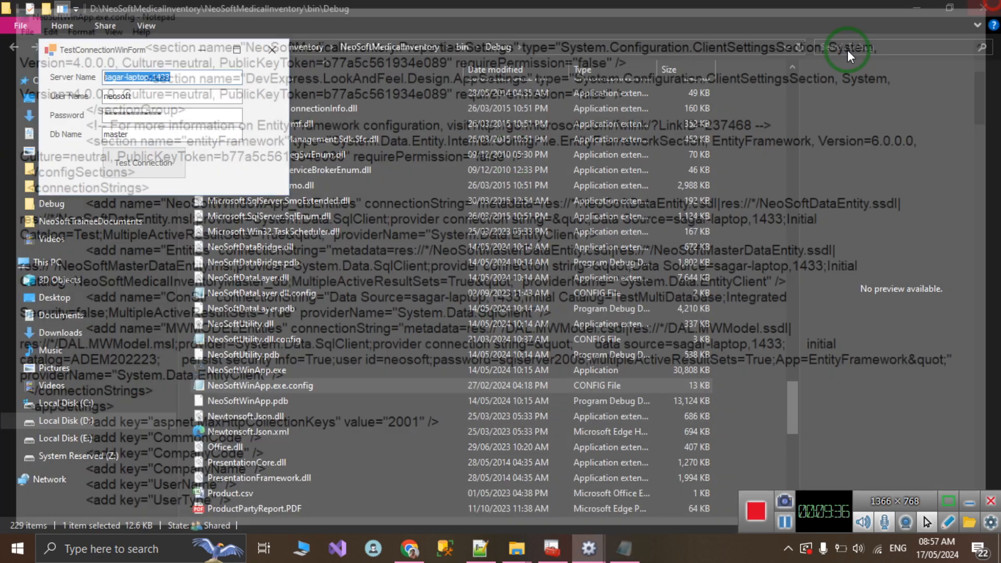
{"action": "left_click", "coordinate": [272, 50]}
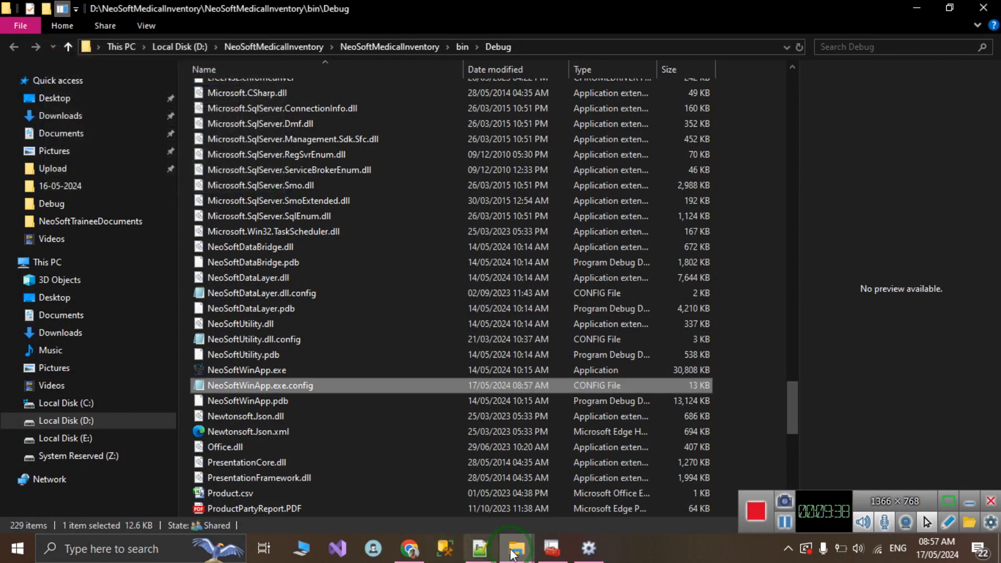
Switch to the Notepad++ checklist and append "-- done" to item (6), update connection string in config file.
{"action": "left_click", "coordinate": [481, 548]}
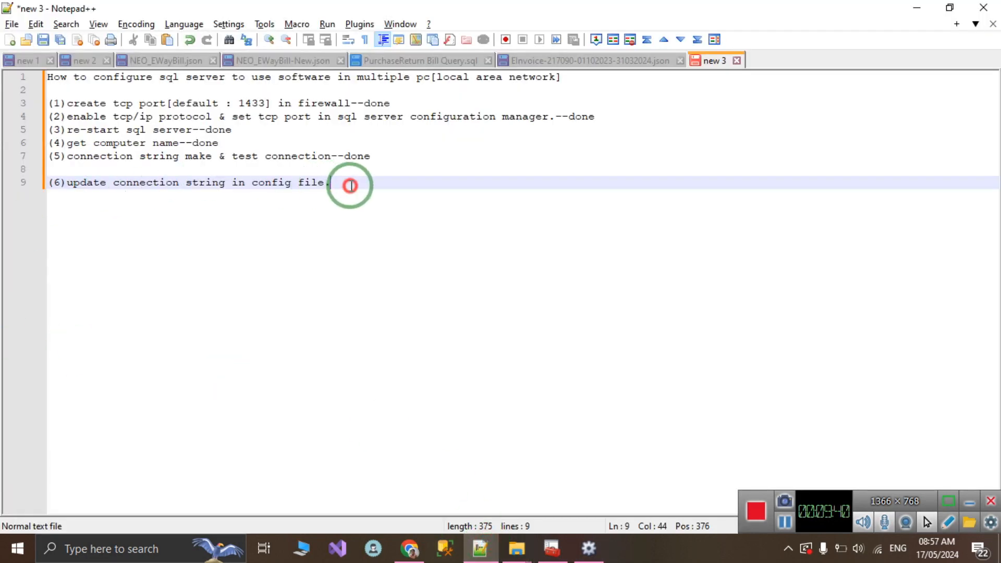
{"action": "type", "text": "done"}
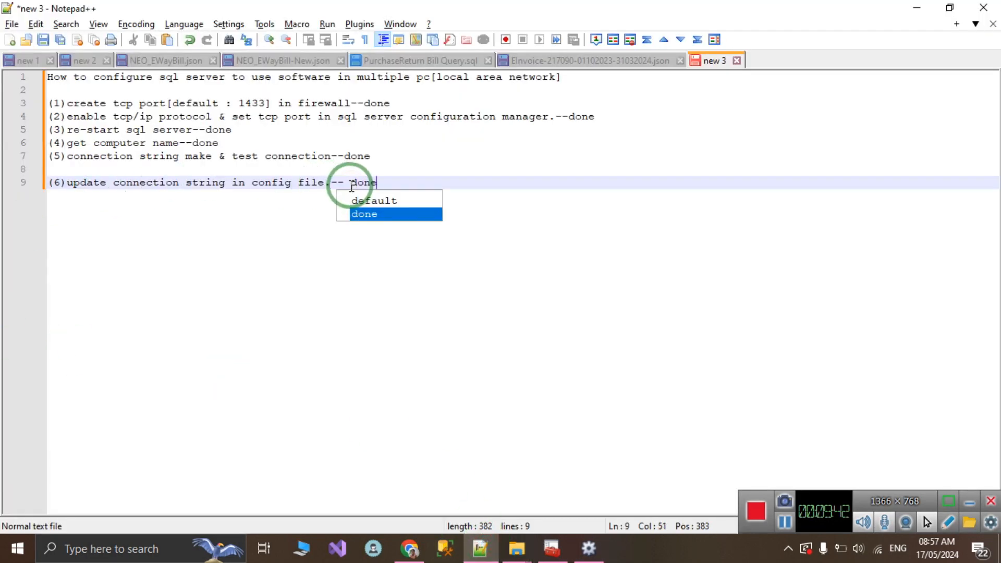
{"action": "key", "text": "Escape"}
Minimize the open windows and launch NeoSoftWinApp from its desktop shortcut.
{"action": "left_click", "coordinate": [917, 8]}
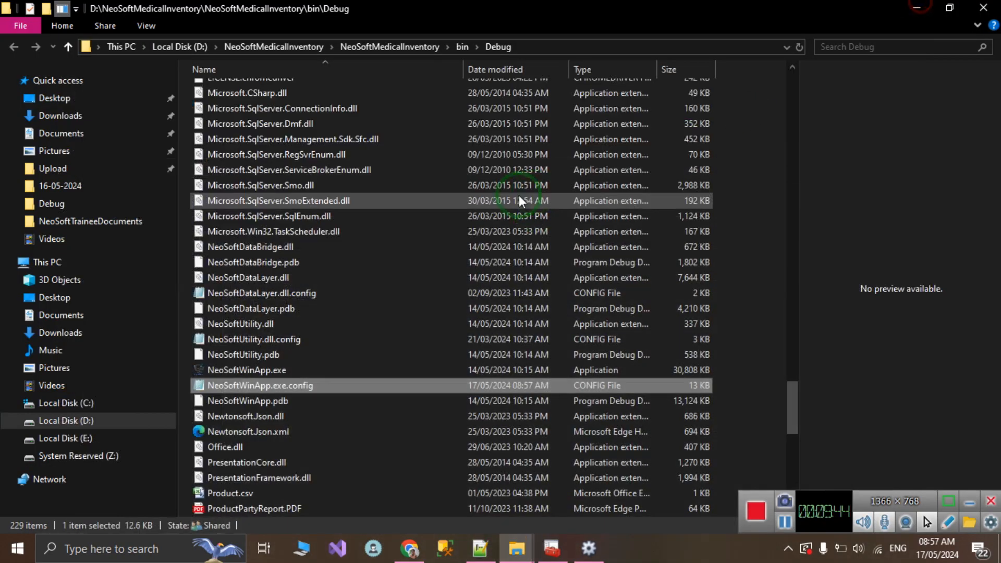
{"action": "left_click", "coordinate": [917, 8]}
{"action": "left_click", "coordinate": [41, 412]}
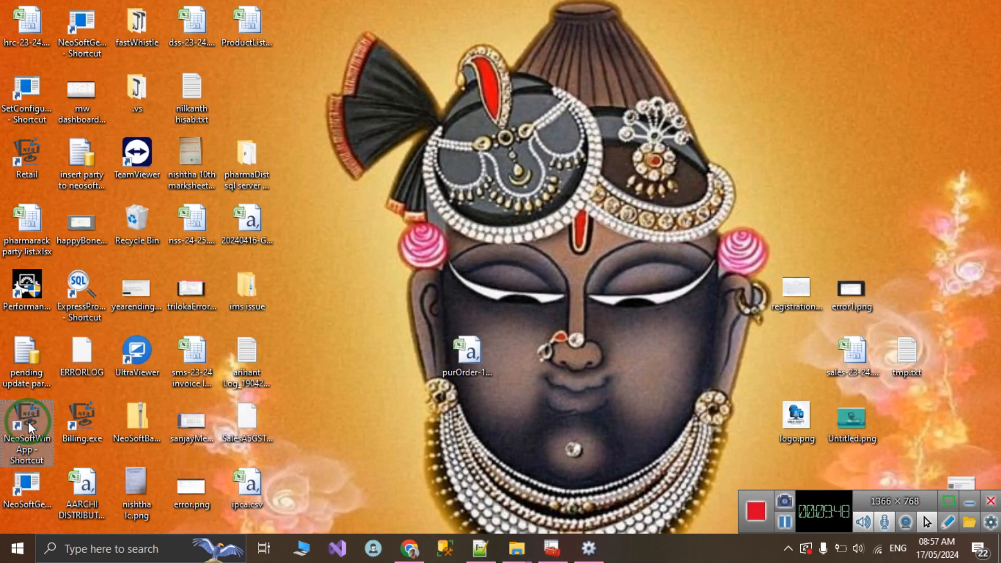
{"action": "right_click", "coordinate": [28, 422]}
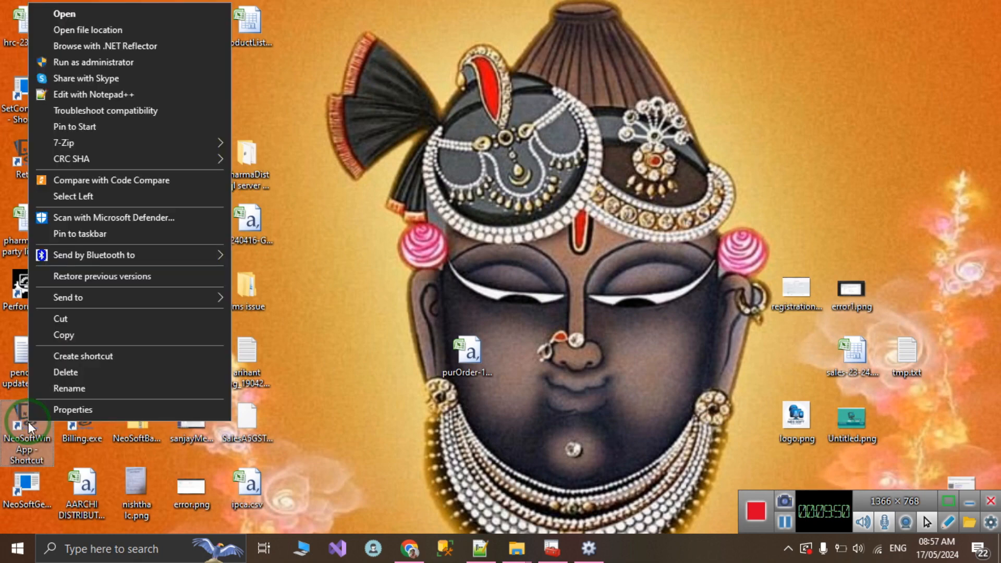
{"action": "left_click", "coordinate": [63, 14]}
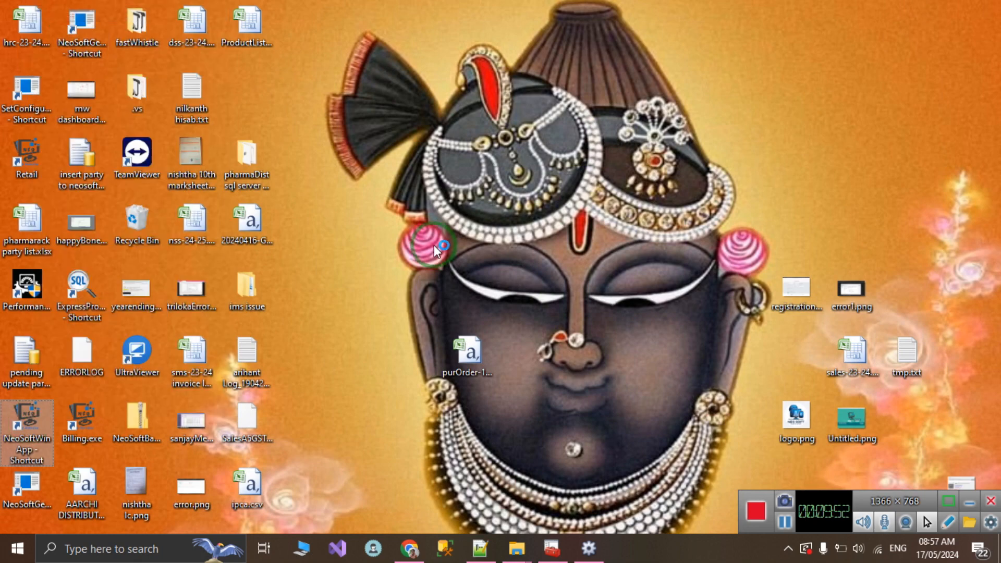